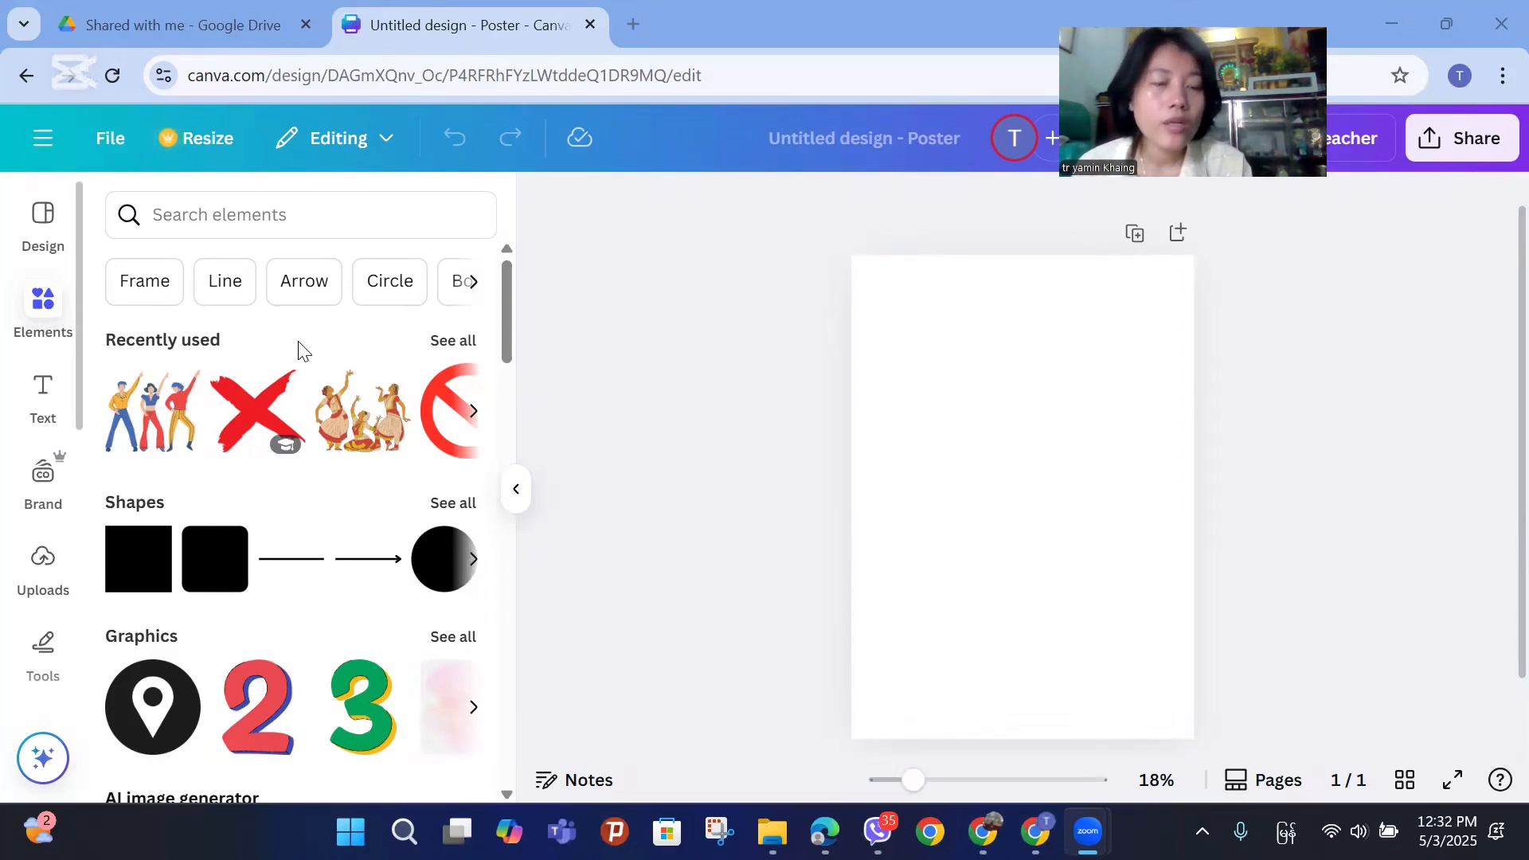
# Add a subheading reading "ဗျည်းတွေနဲ့ကစားကြမယ်" and place it near the top of the page as the title
pyautogui.click(32, 391)
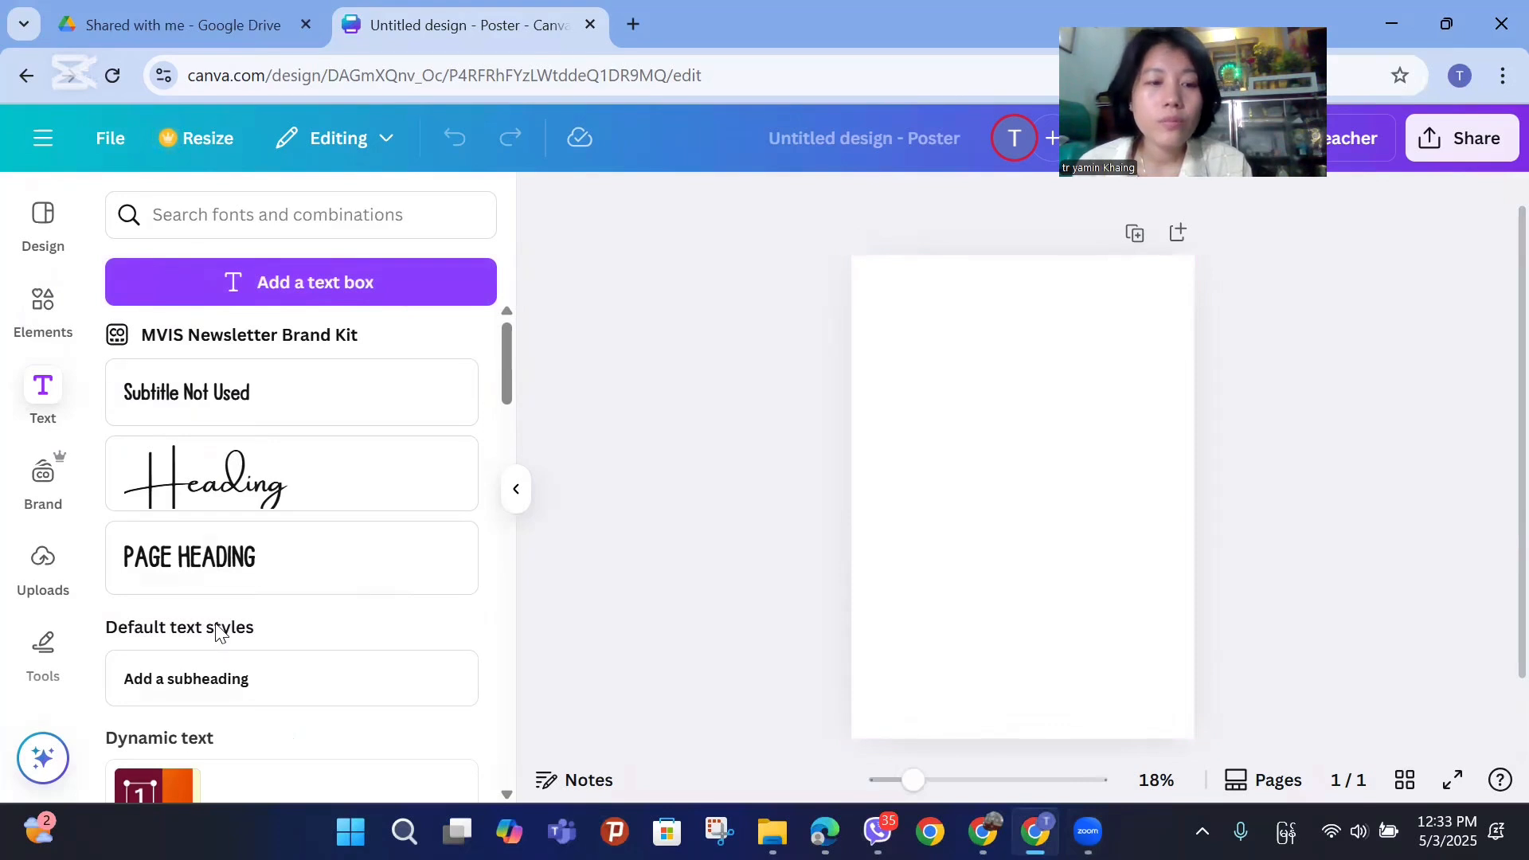
pyautogui.click(245, 676)
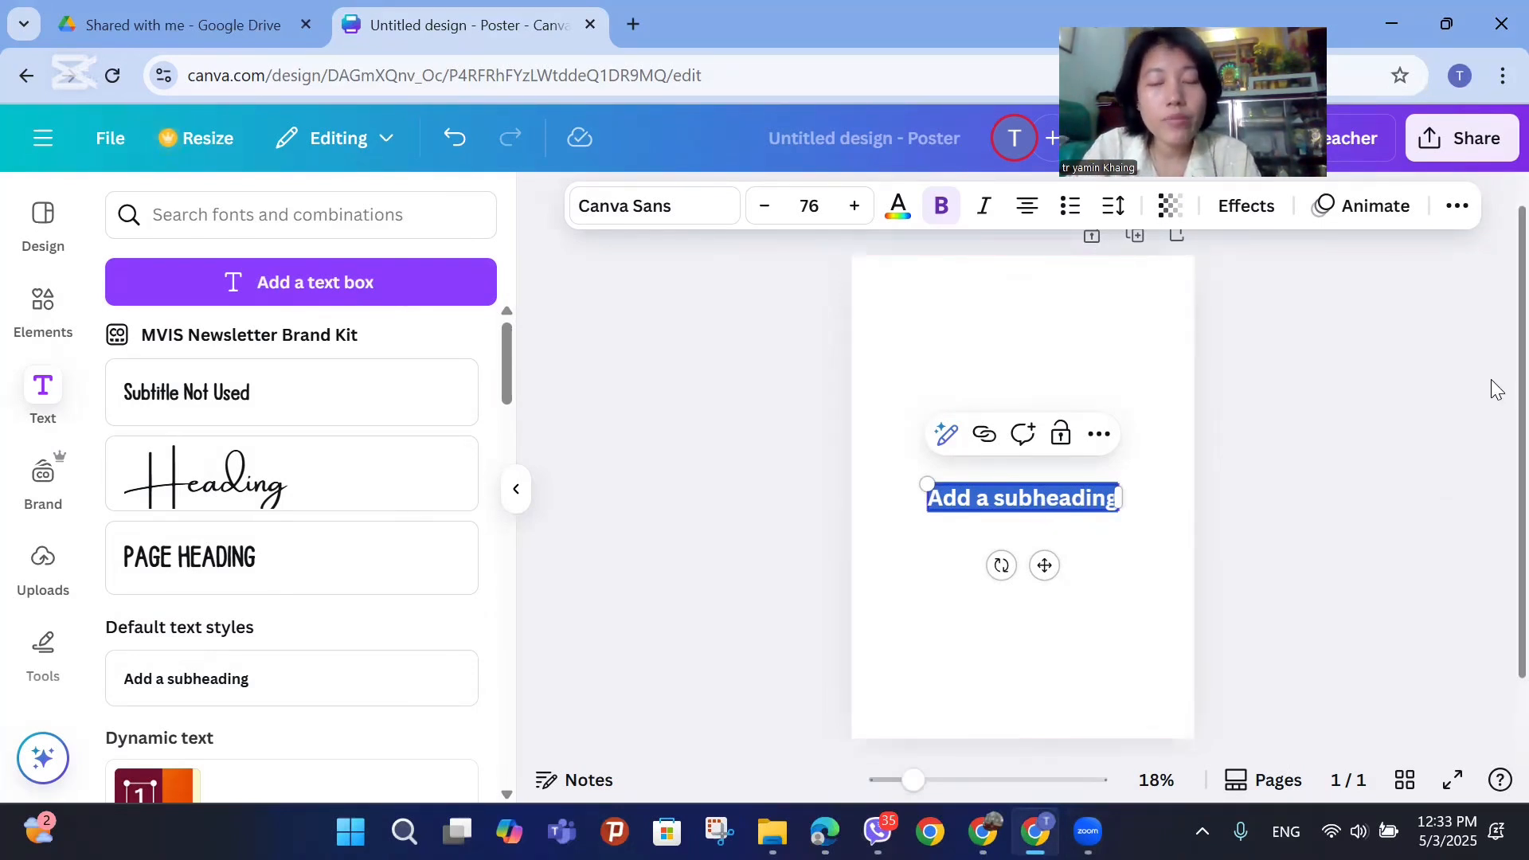
pyautogui.write('ဗျည်းတွေနဲ့ကစားကြမယ်')
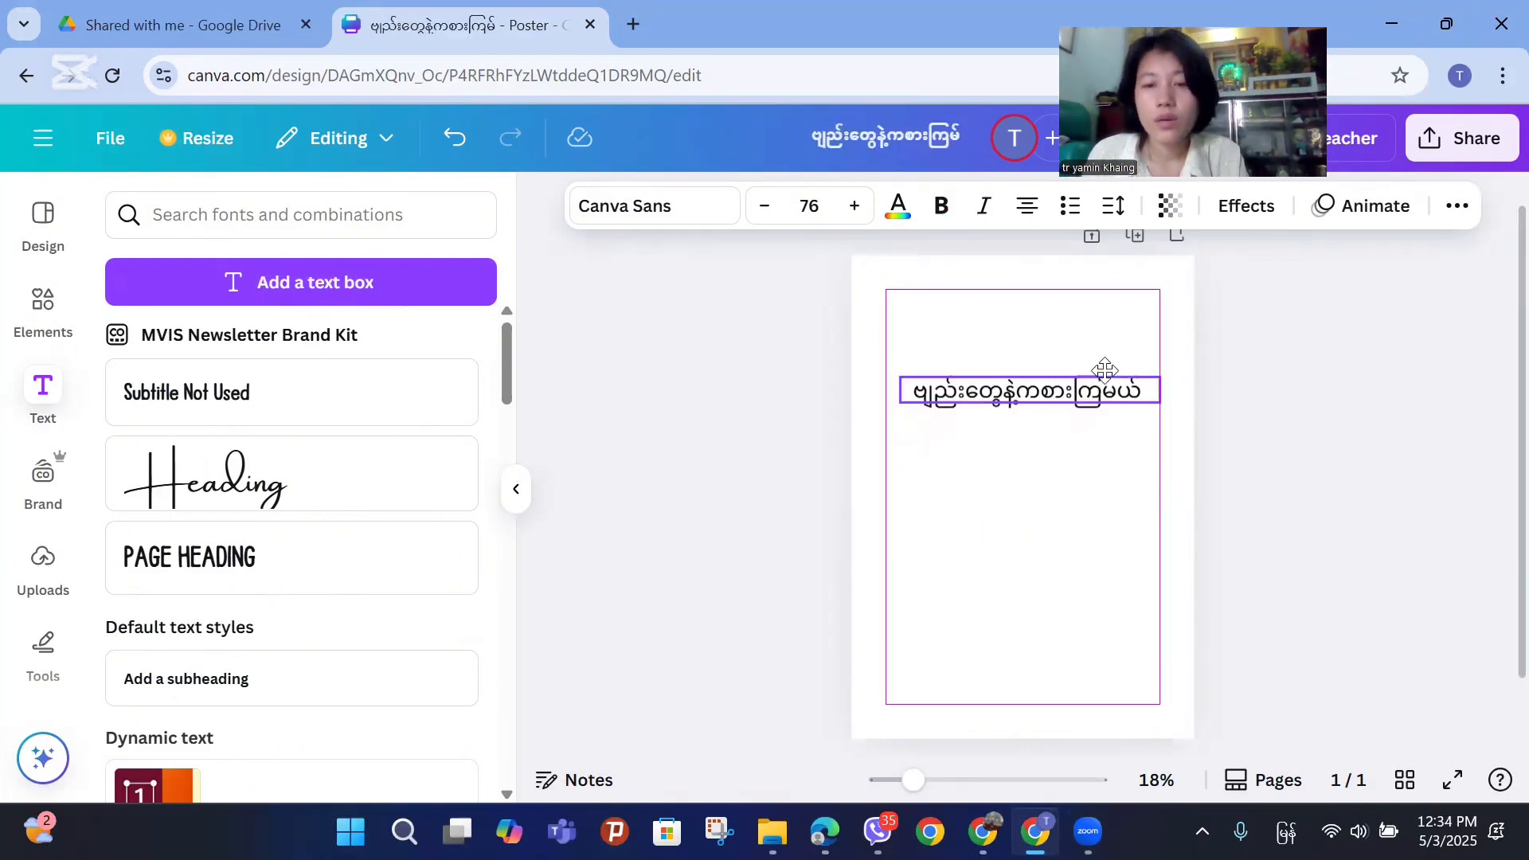
pyautogui.moveTo(1106, 309); pyautogui.dragTo(1097, 271)
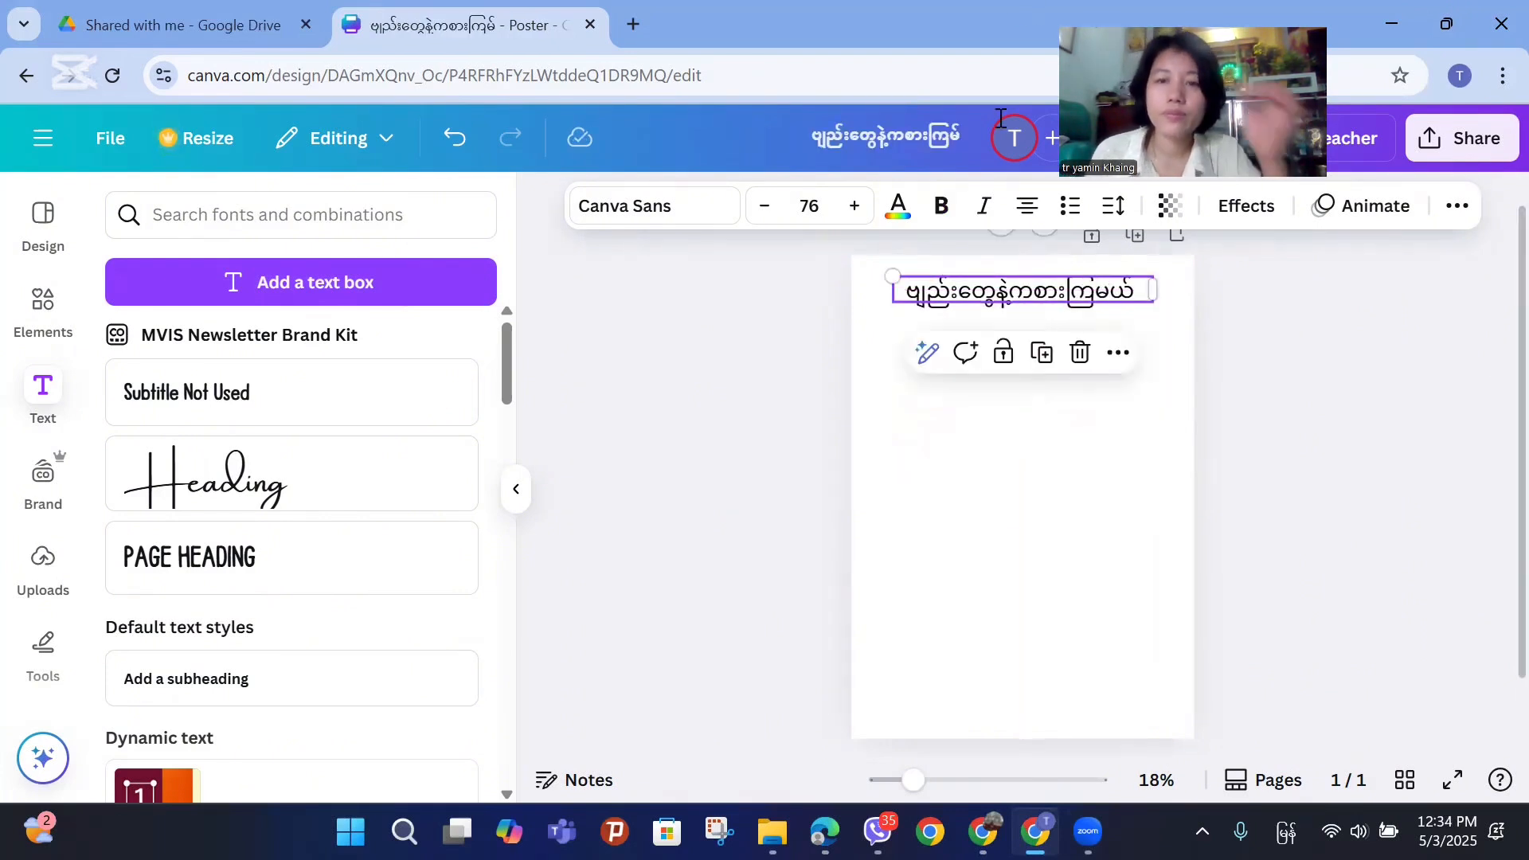
pyautogui.click(1074, 455)
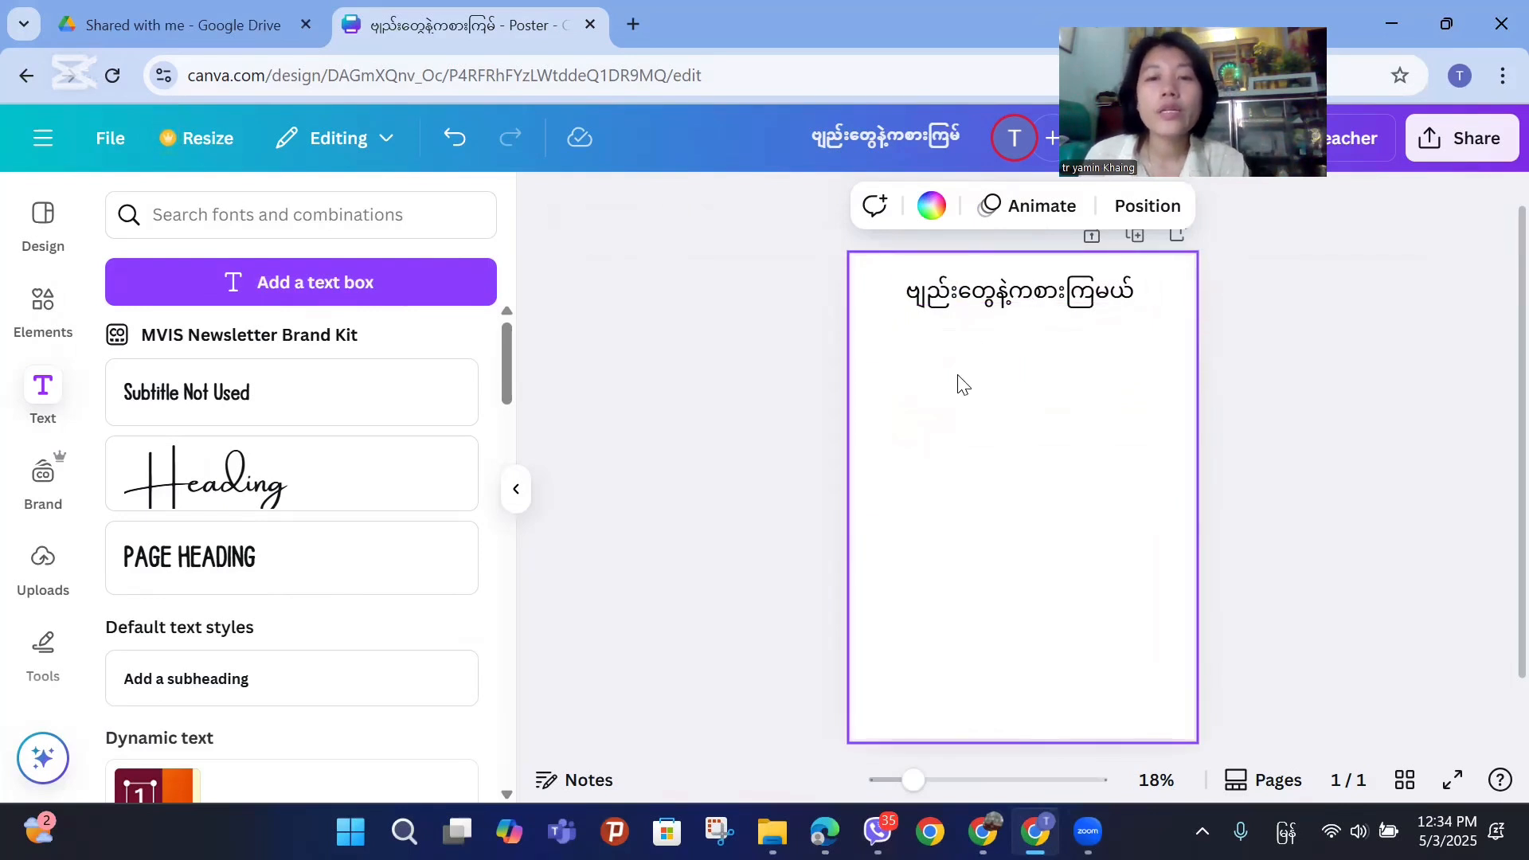
# Search the poster design templates for "frame"
pyautogui.click(45, 230)
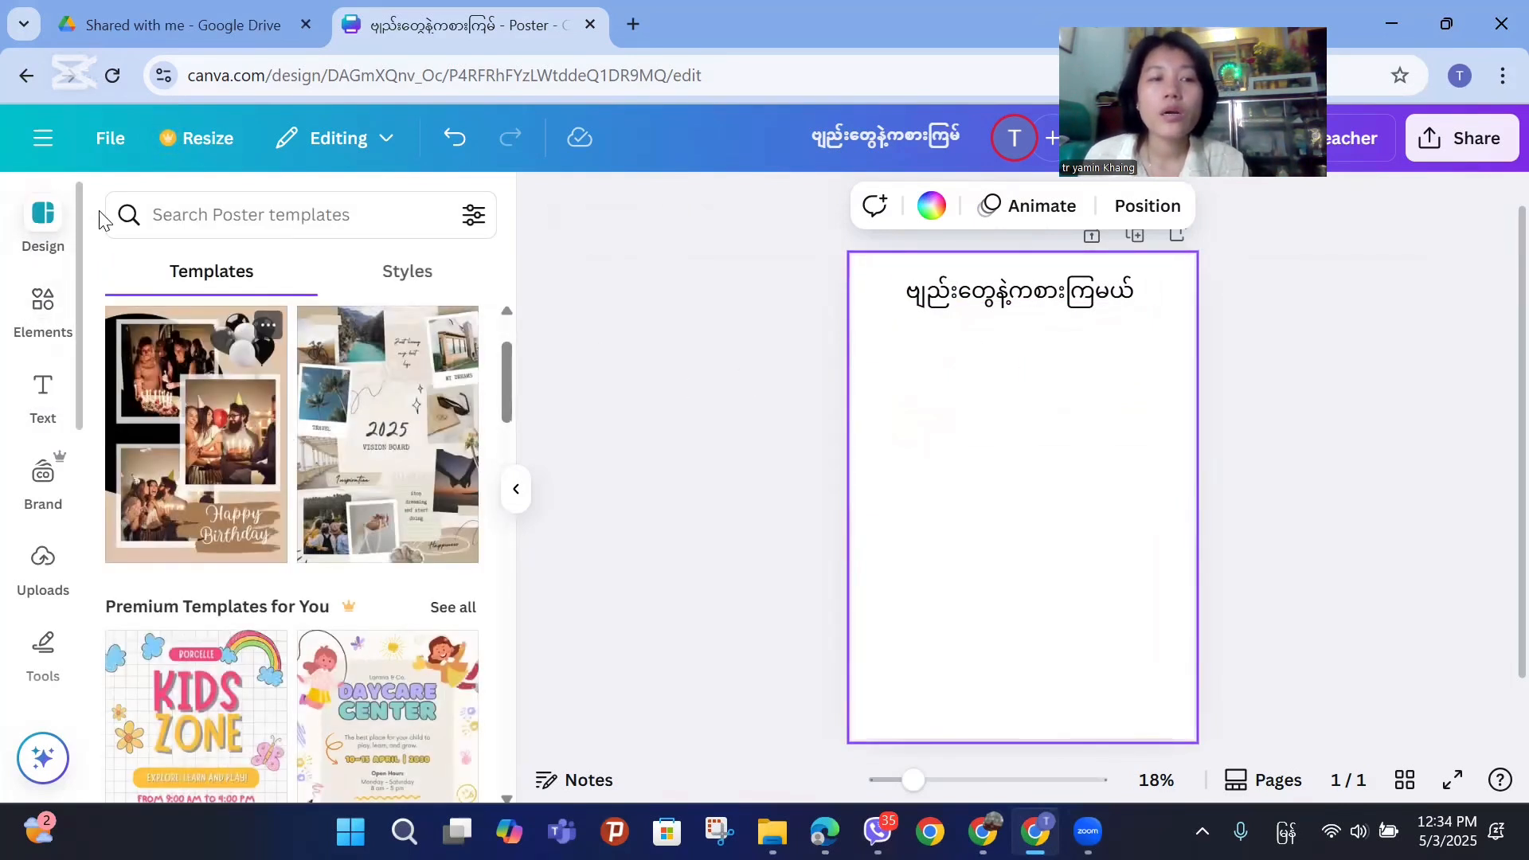
pyautogui.click(60, 306)
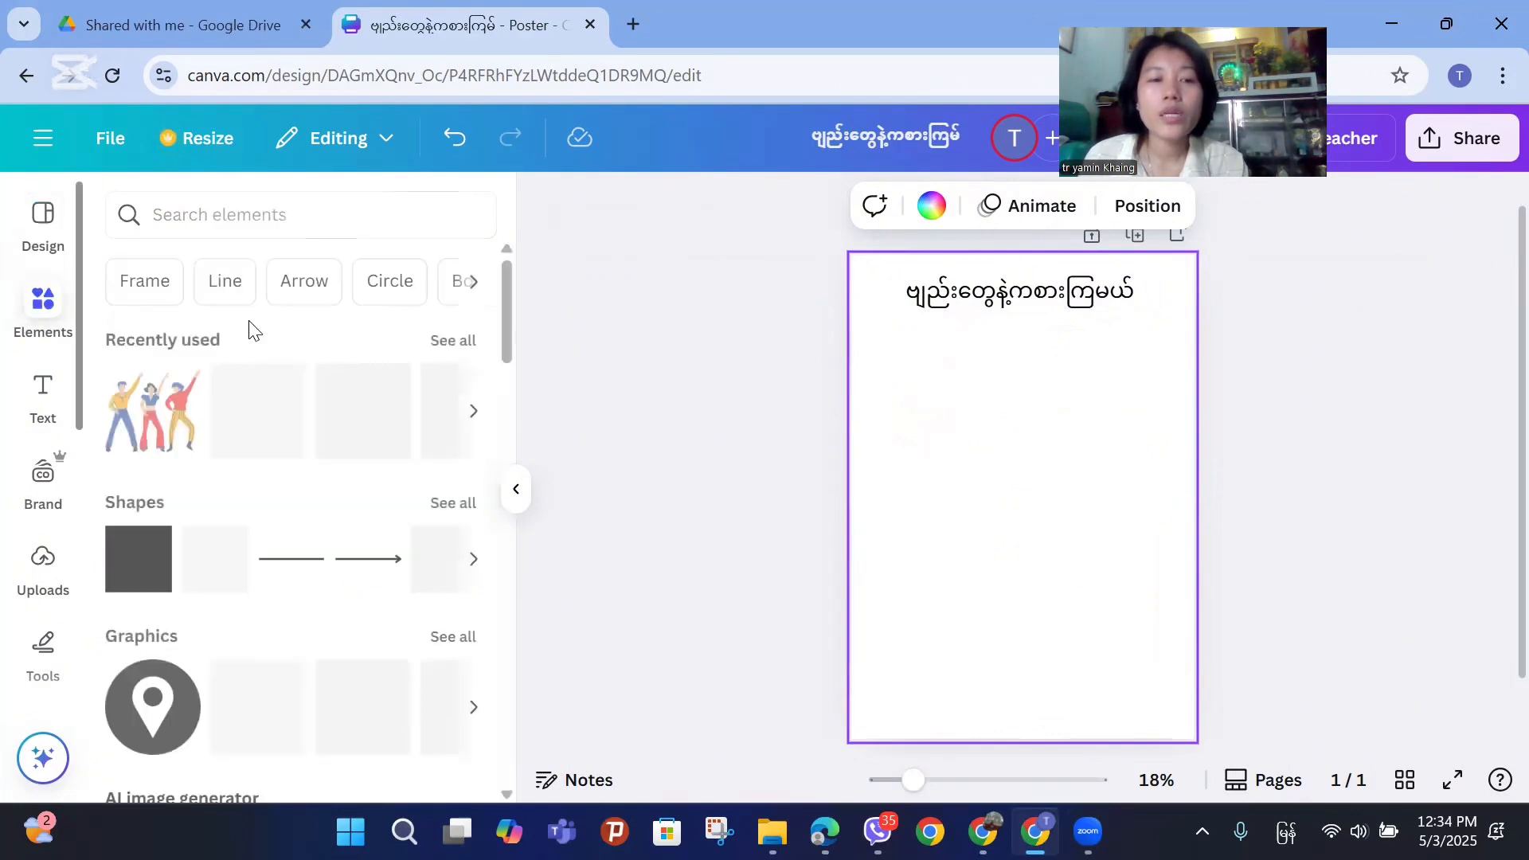
pyautogui.click(43, 222)
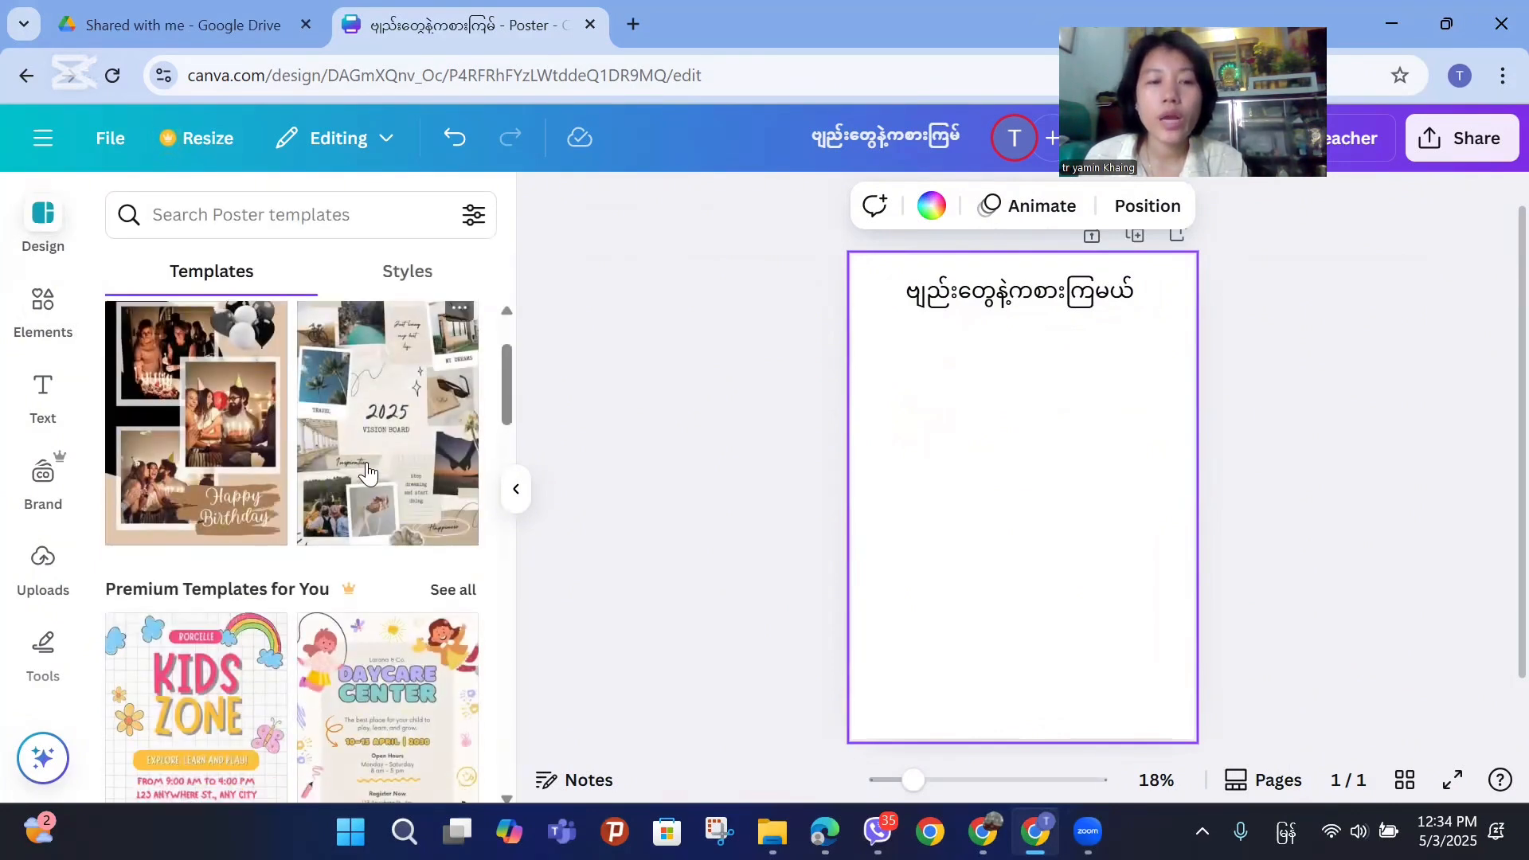
pyautogui.write('frame')
pyautogui.press('Return')
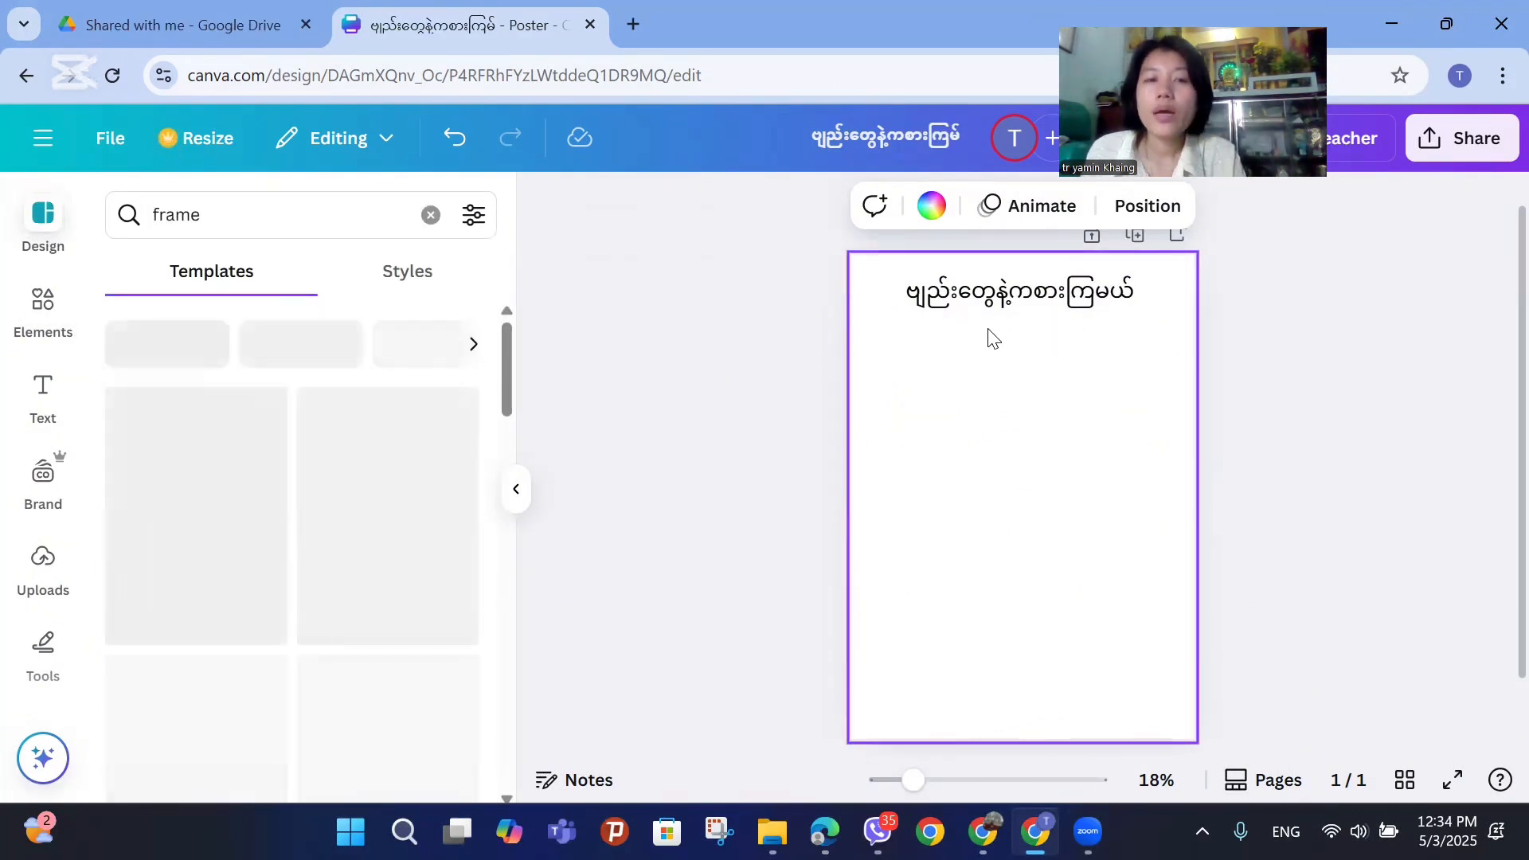
pyautogui.click(1119, 296)
pyautogui.click(1083, 460)
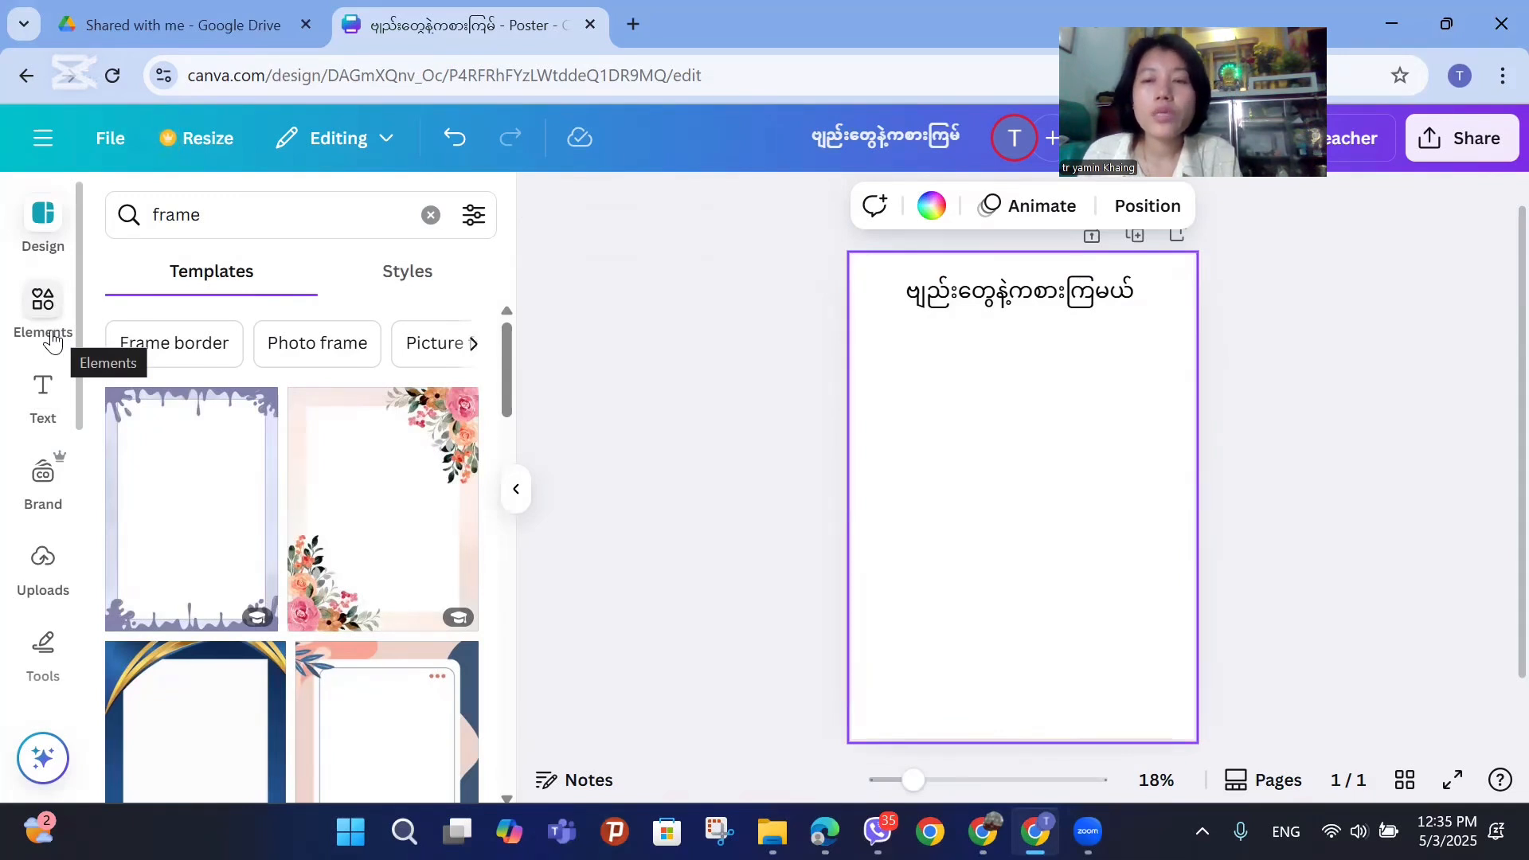
# Add a page heading reading "က" at font size 68 and place it below the title near the page's left edge
pyautogui.click(48, 382)
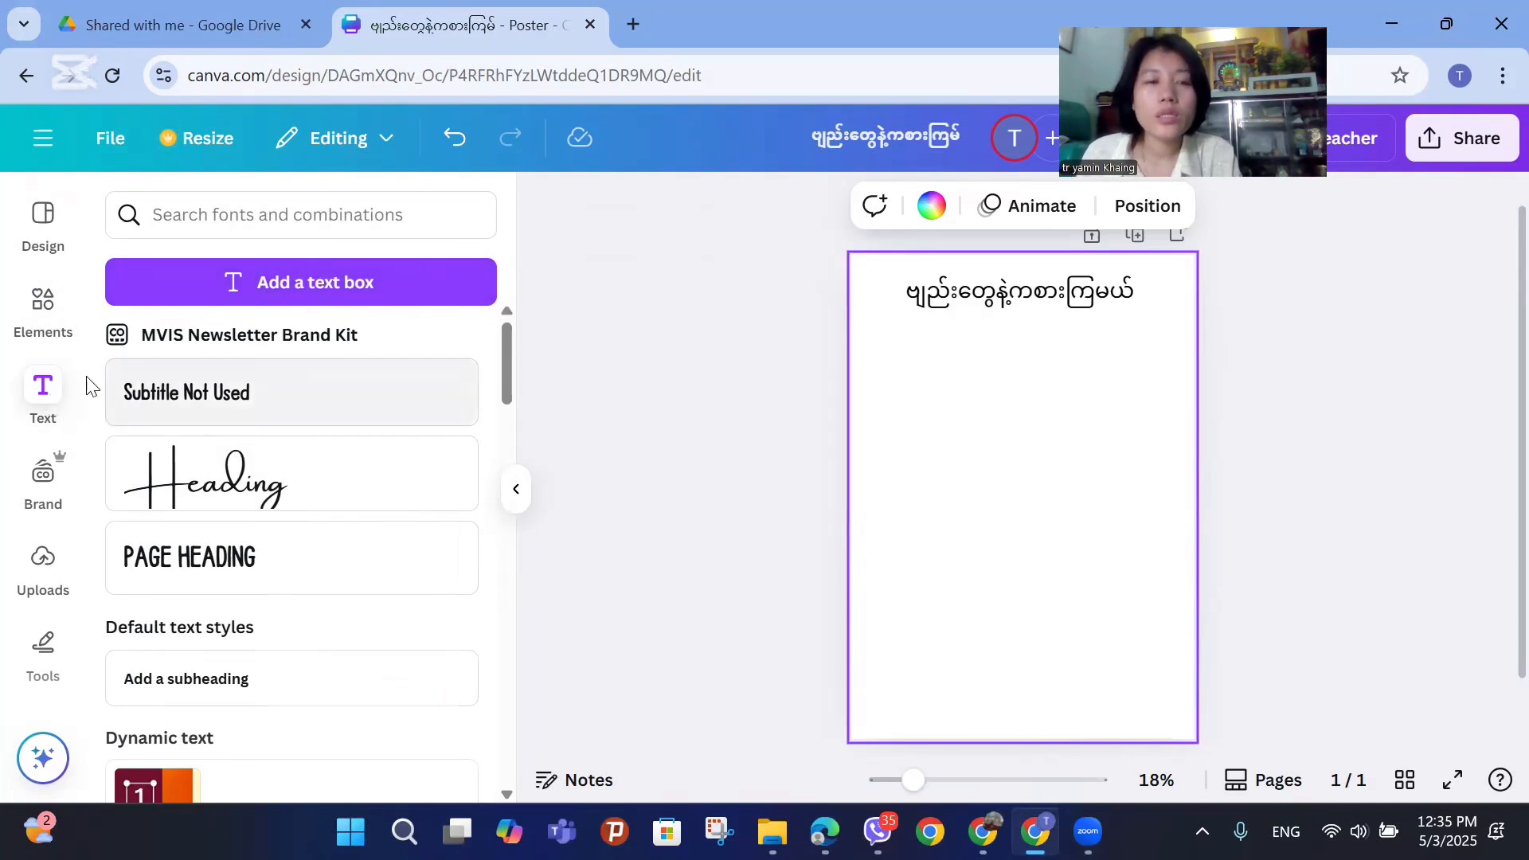
pyautogui.click(271, 571)
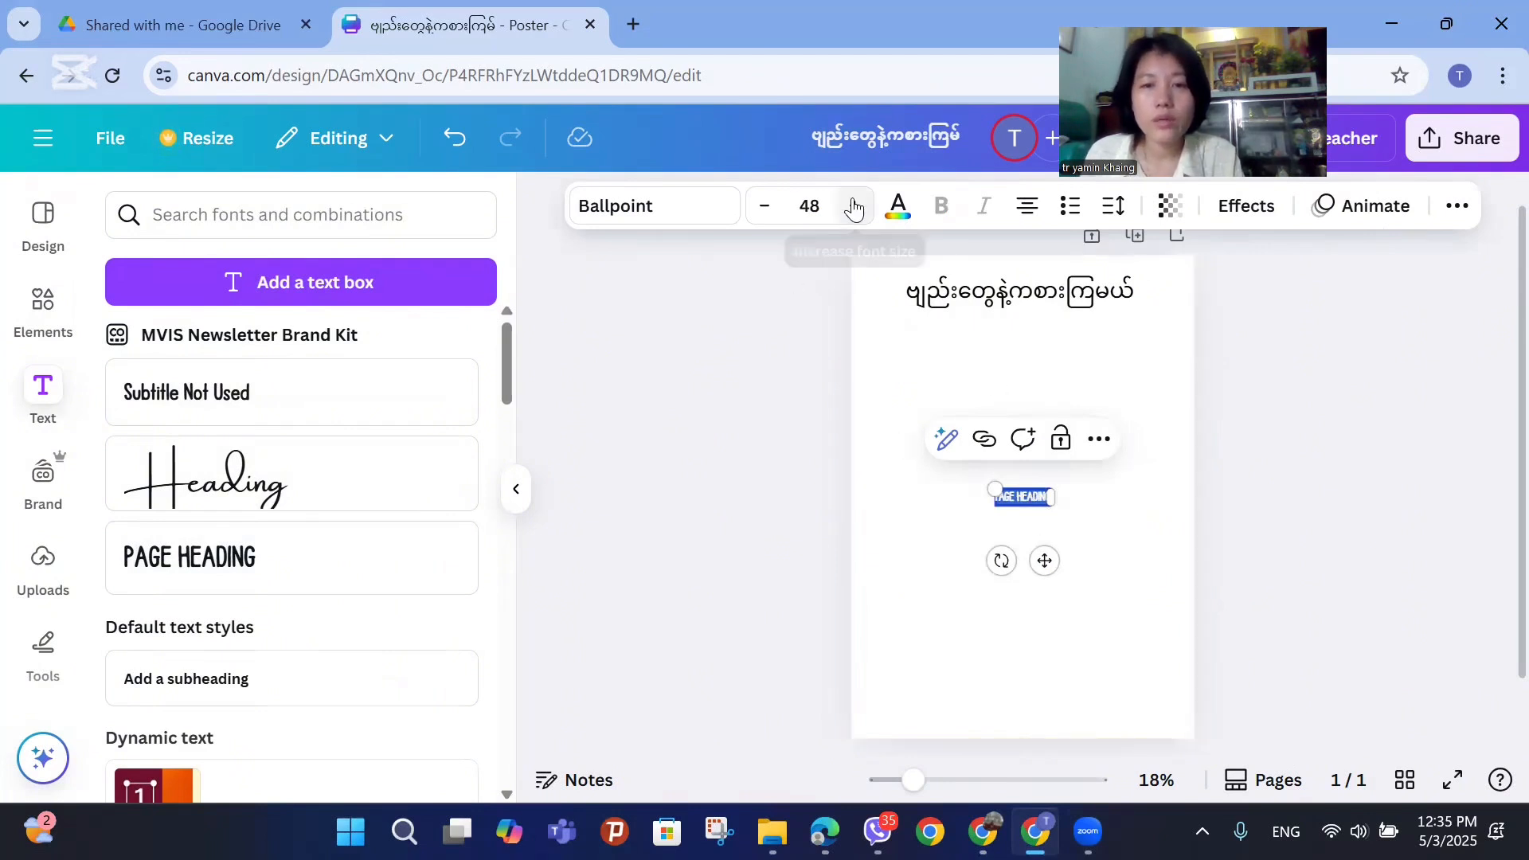
pyautogui.click(854, 207)
pyautogui.click(854, 207)
pyautogui.click(854, 207)
pyautogui.moveTo(937, 420); pyautogui.dragTo(905, 437)
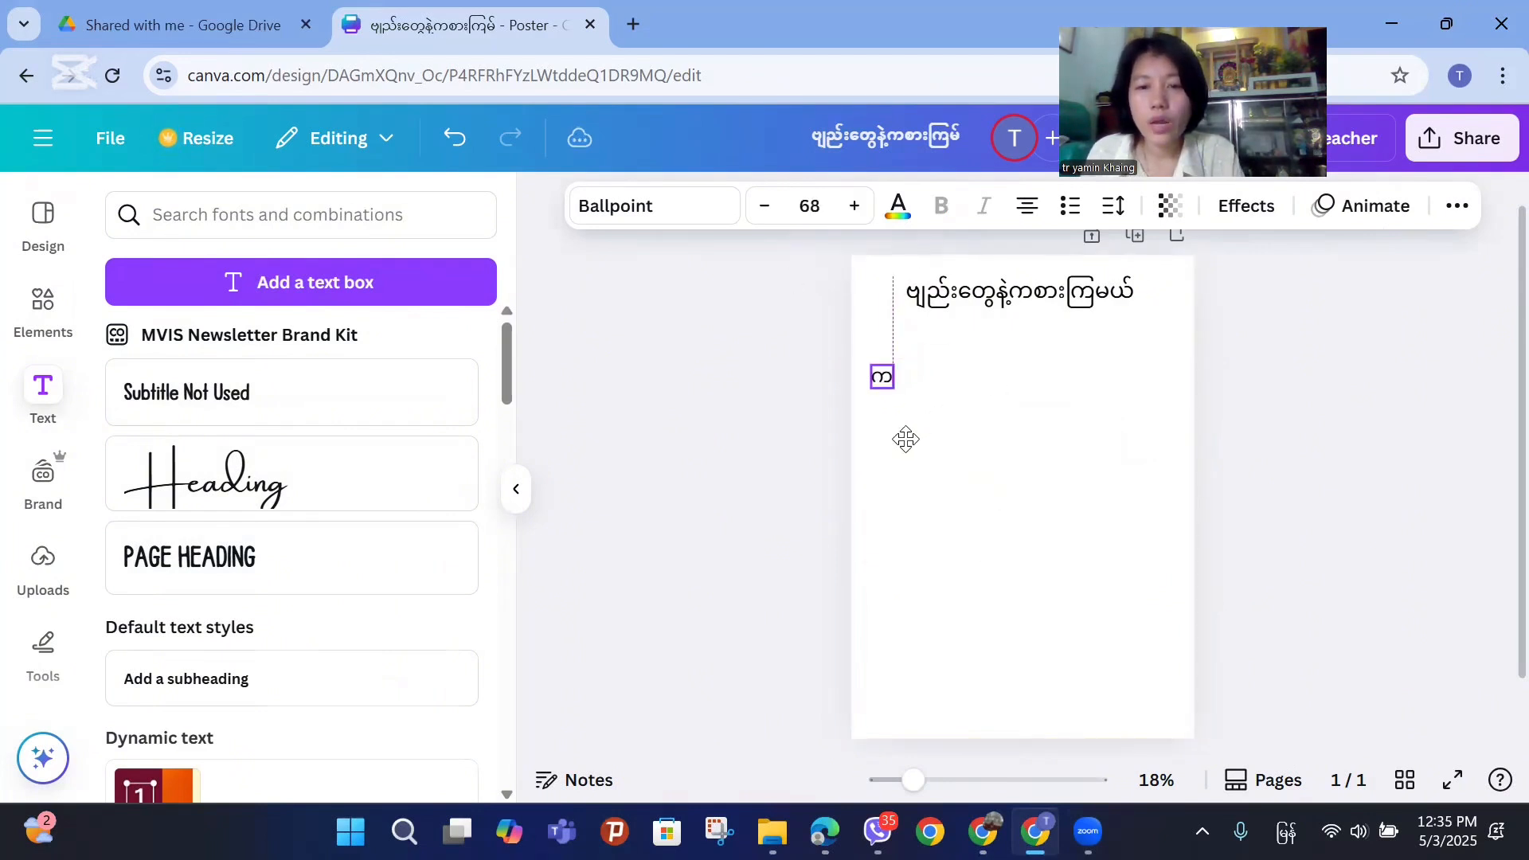
pyautogui.click(980, 444)
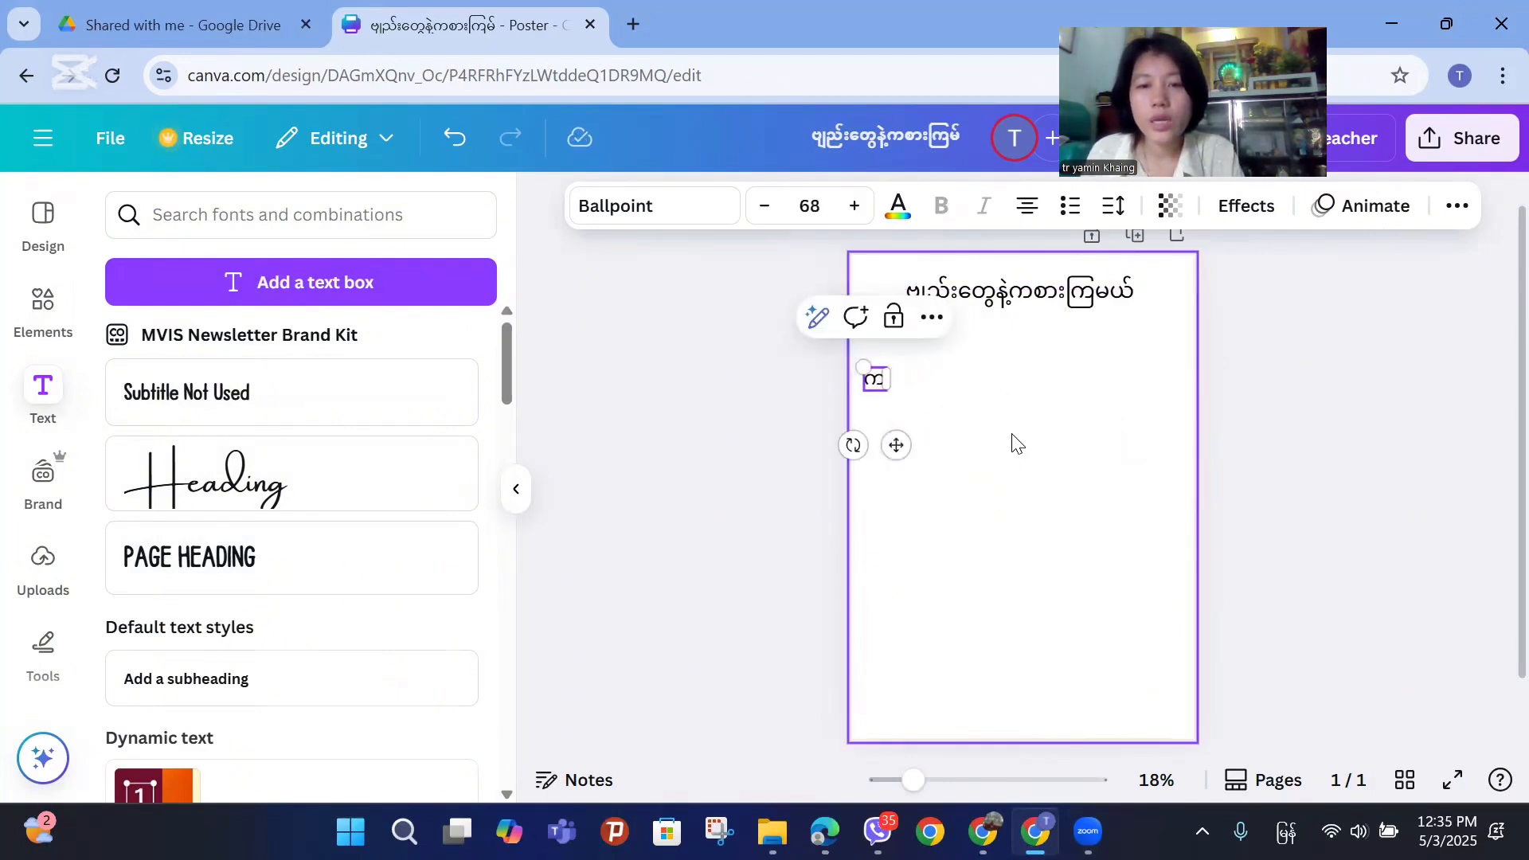
# Enlarge the letter က to font size 90 and shift it slightly up and to the right
pyautogui.click(876, 380)
pyautogui.click(857, 209)
pyautogui.click(857, 209)
pyautogui.click(857, 209)
pyautogui.click(857, 209)
pyautogui.click(857, 208)
pyautogui.click(857, 209)
pyautogui.click(857, 208)
pyautogui.click(857, 209)
pyautogui.click(857, 208)
pyautogui.click(857, 209)
pyautogui.click(857, 209)
pyautogui.click(856, 209)
pyautogui.click(857, 209)
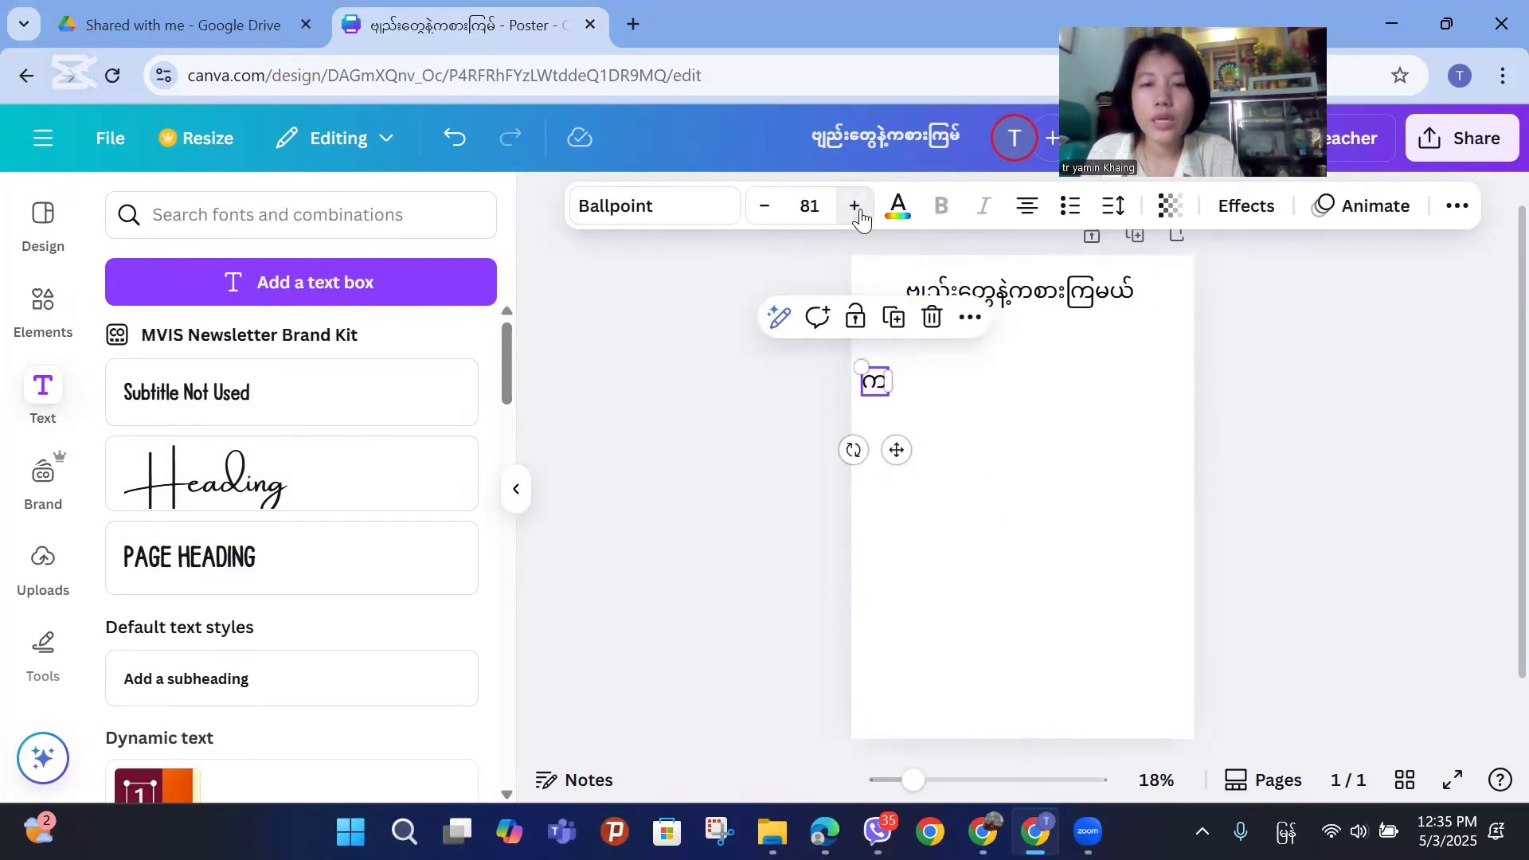
pyautogui.click(956, 430)
pyautogui.moveTo(879, 388); pyautogui.dragTo(882, 368)
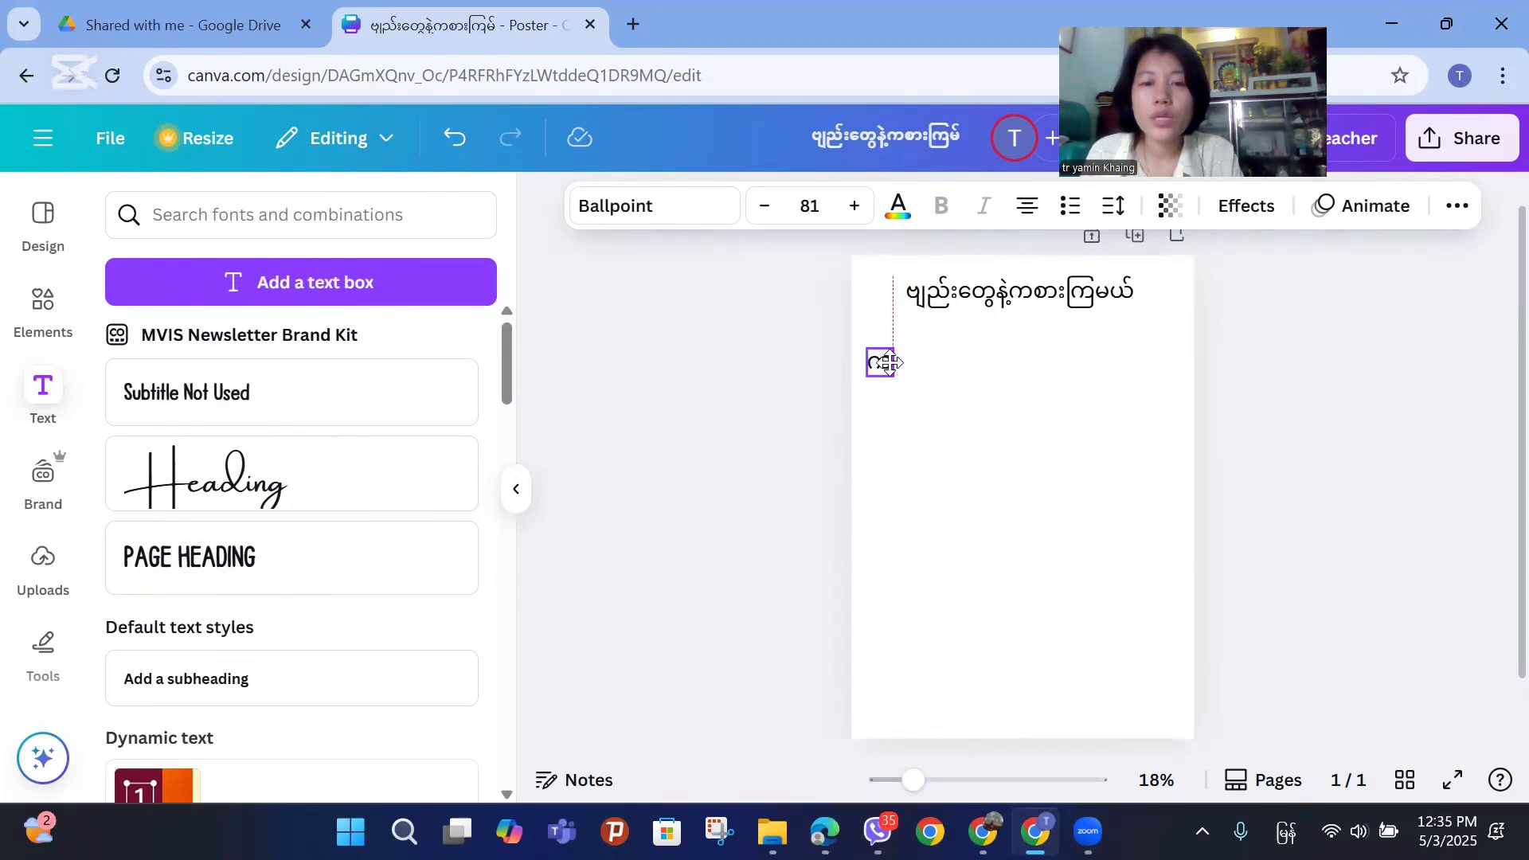
pyautogui.click(865, 212)
pyautogui.click(865, 212)
pyautogui.click(865, 212)
pyautogui.click(865, 212)
pyautogui.click(865, 212)
pyautogui.click(865, 212)
pyautogui.click(864, 212)
pyautogui.click(865, 212)
pyautogui.click(865, 212)
pyautogui.click(865, 212)
pyautogui.click(766, 208)
pyautogui.click(922, 415)
pyautogui.click(899, 372)
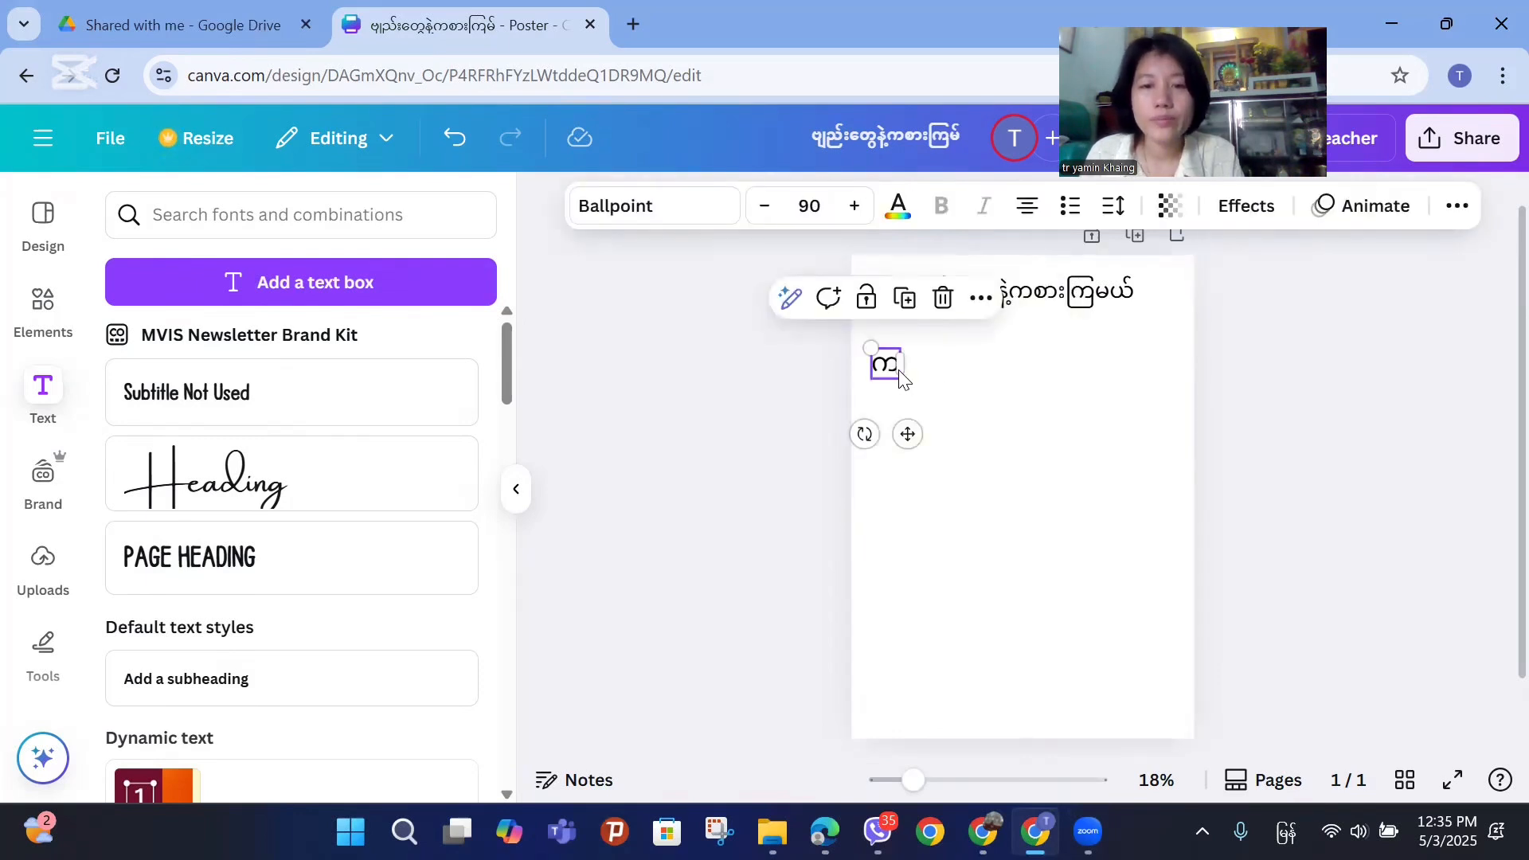
# Place two copies of the letter က, one to its right reading "ခ" and one lower on the page reading "ဂ"
pyautogui.moveTo(911, 436); pyautogui.dragTo(1009, 434)
pyautogui.doubleClick(993, 367)
pyautogui.write('ခခ')
pyautogui.click(1072, 444)
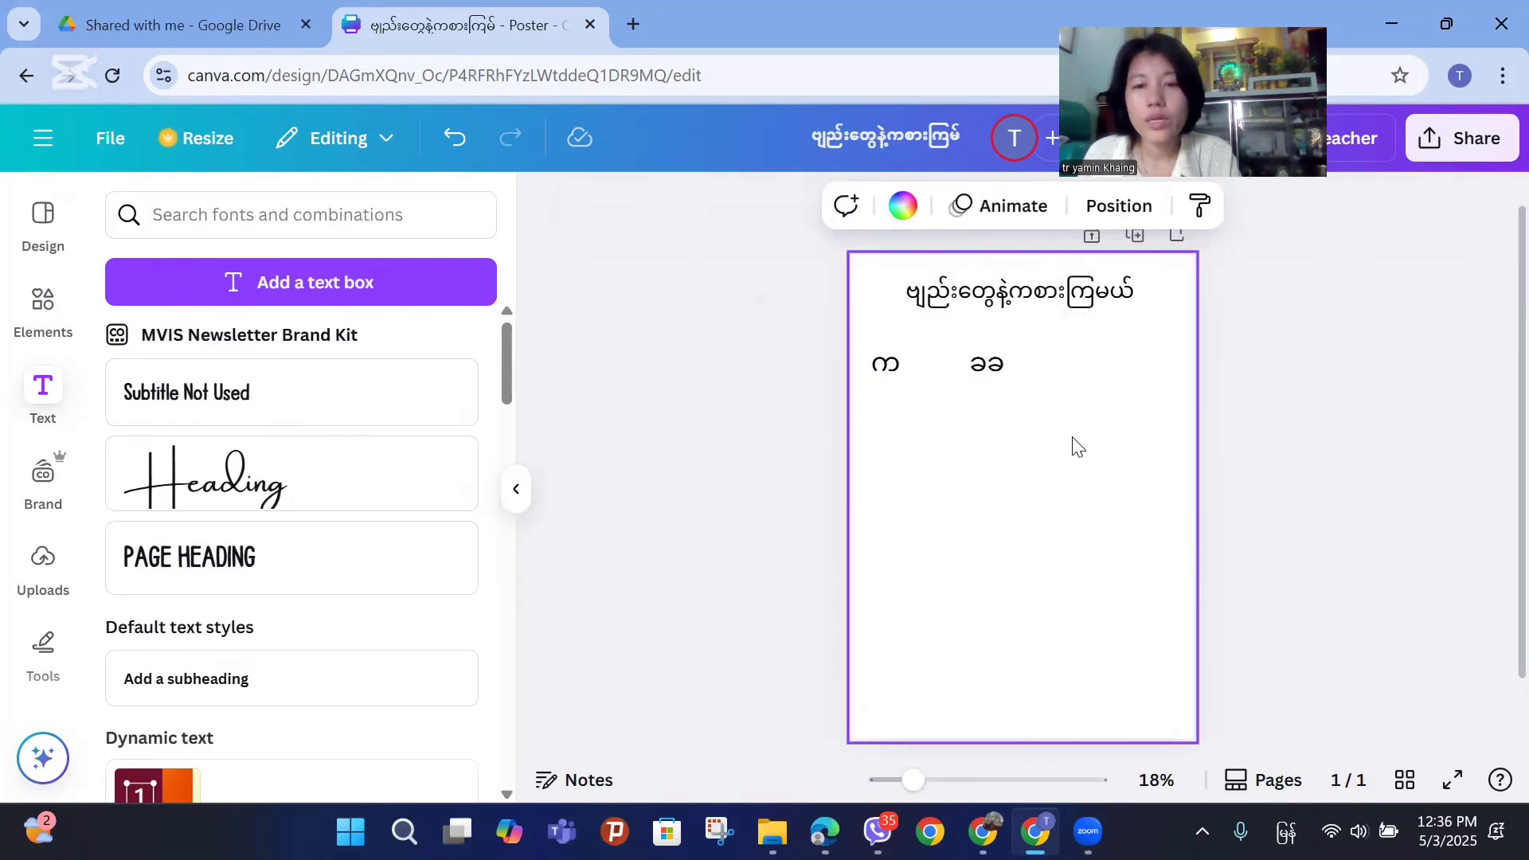
pyautogui.click(1000, 363)
pyautogui.click(1068, 436)
pyautogui.click(994, 368)
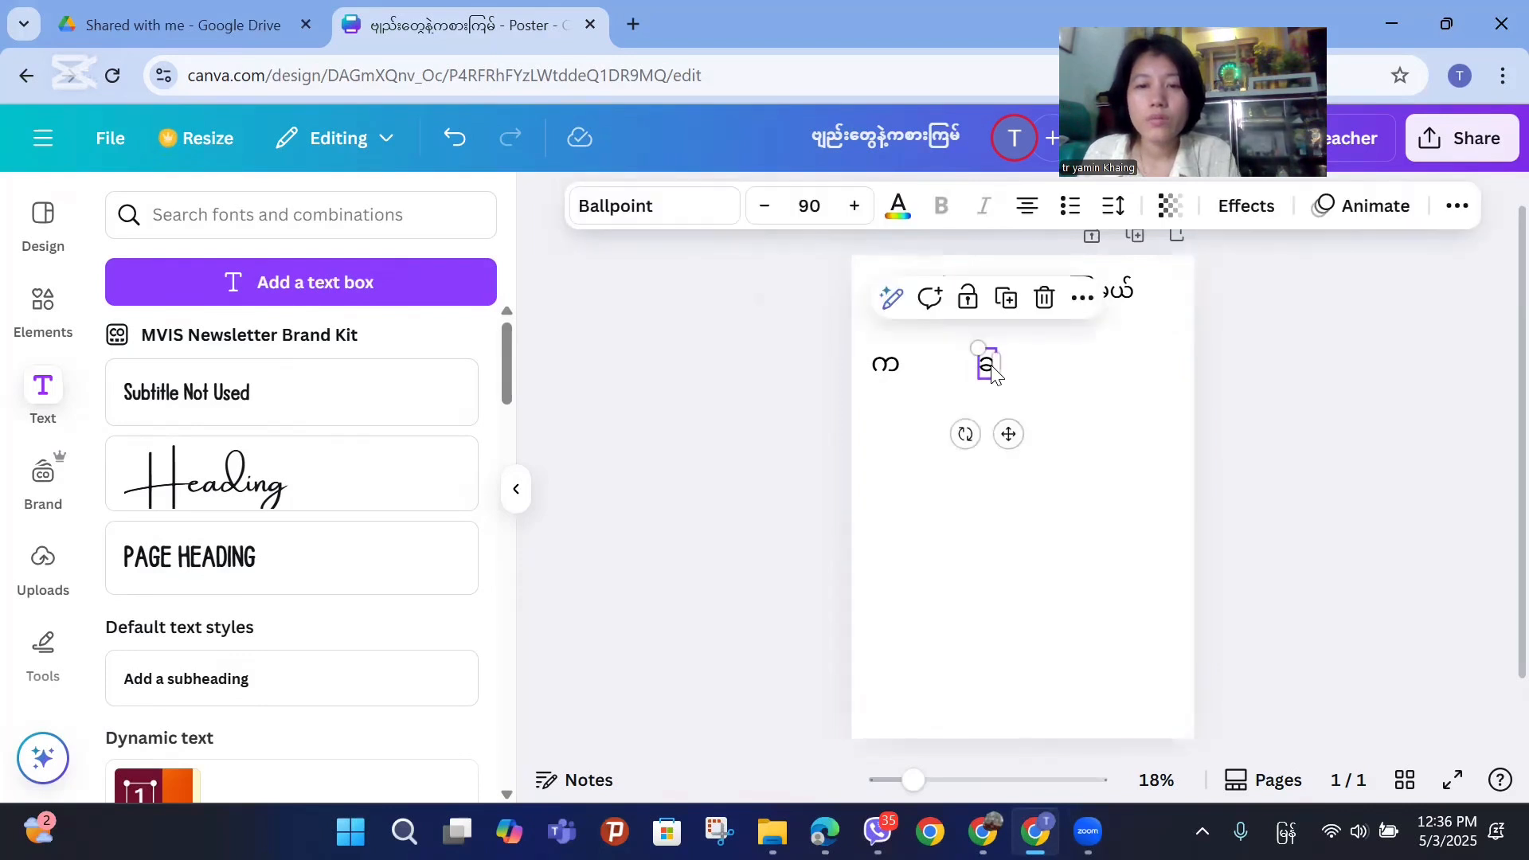
pyautogui.moveTo(1005, 431); pyautogui.dragTo(1099, 528)
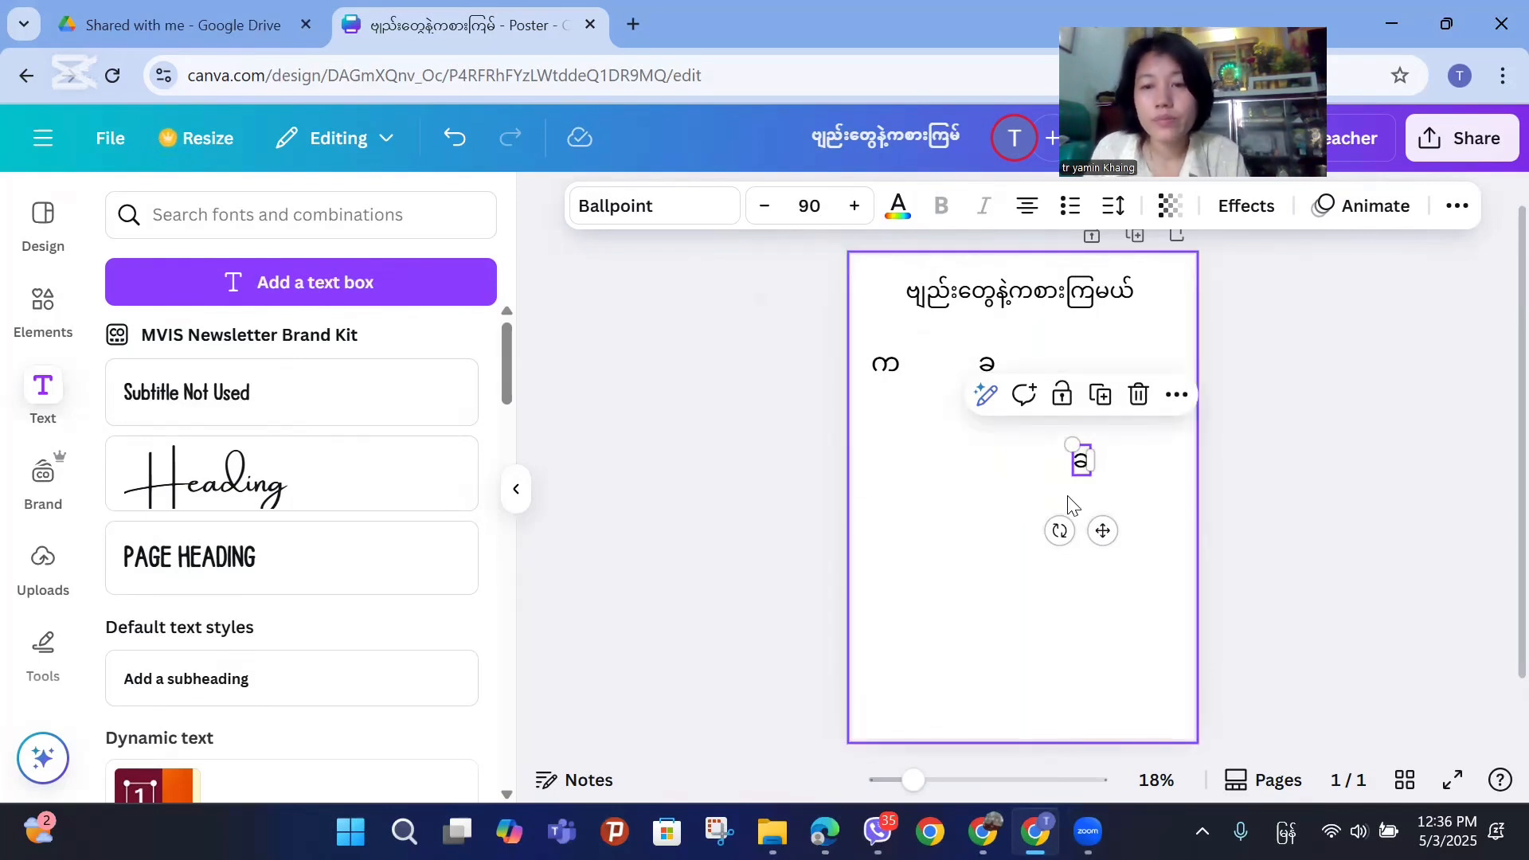
pyautogui.doubleClick(1083, 463)
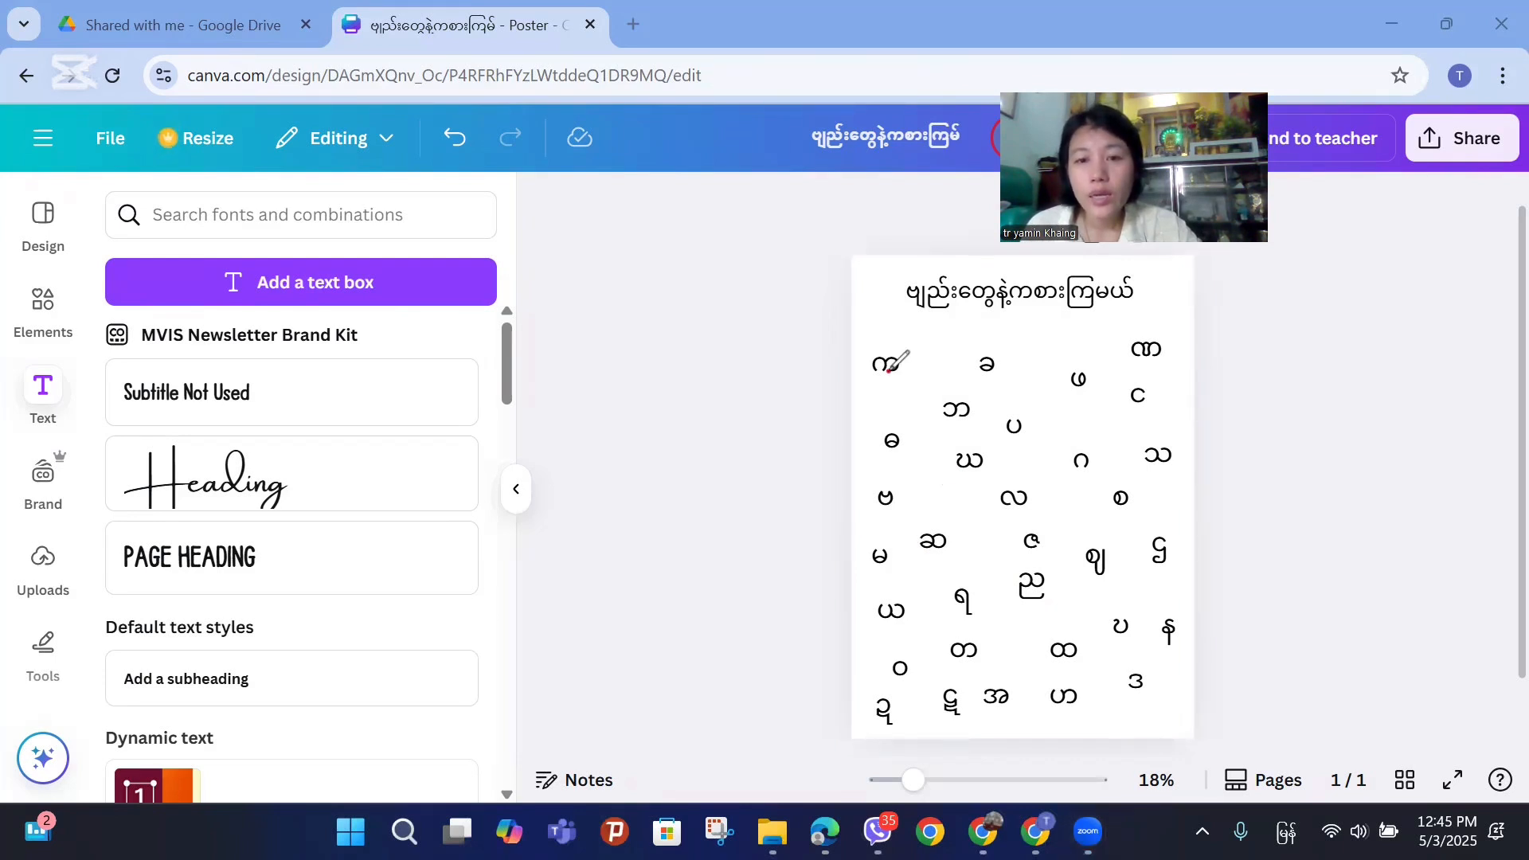
pyautogui.moveTo(889, 371)
pyautogui.mouseDown()
pyautogui.moveTo(992, 371)
pyautogui.moveTo(1070, 450)
pyautogui.mouseUp()
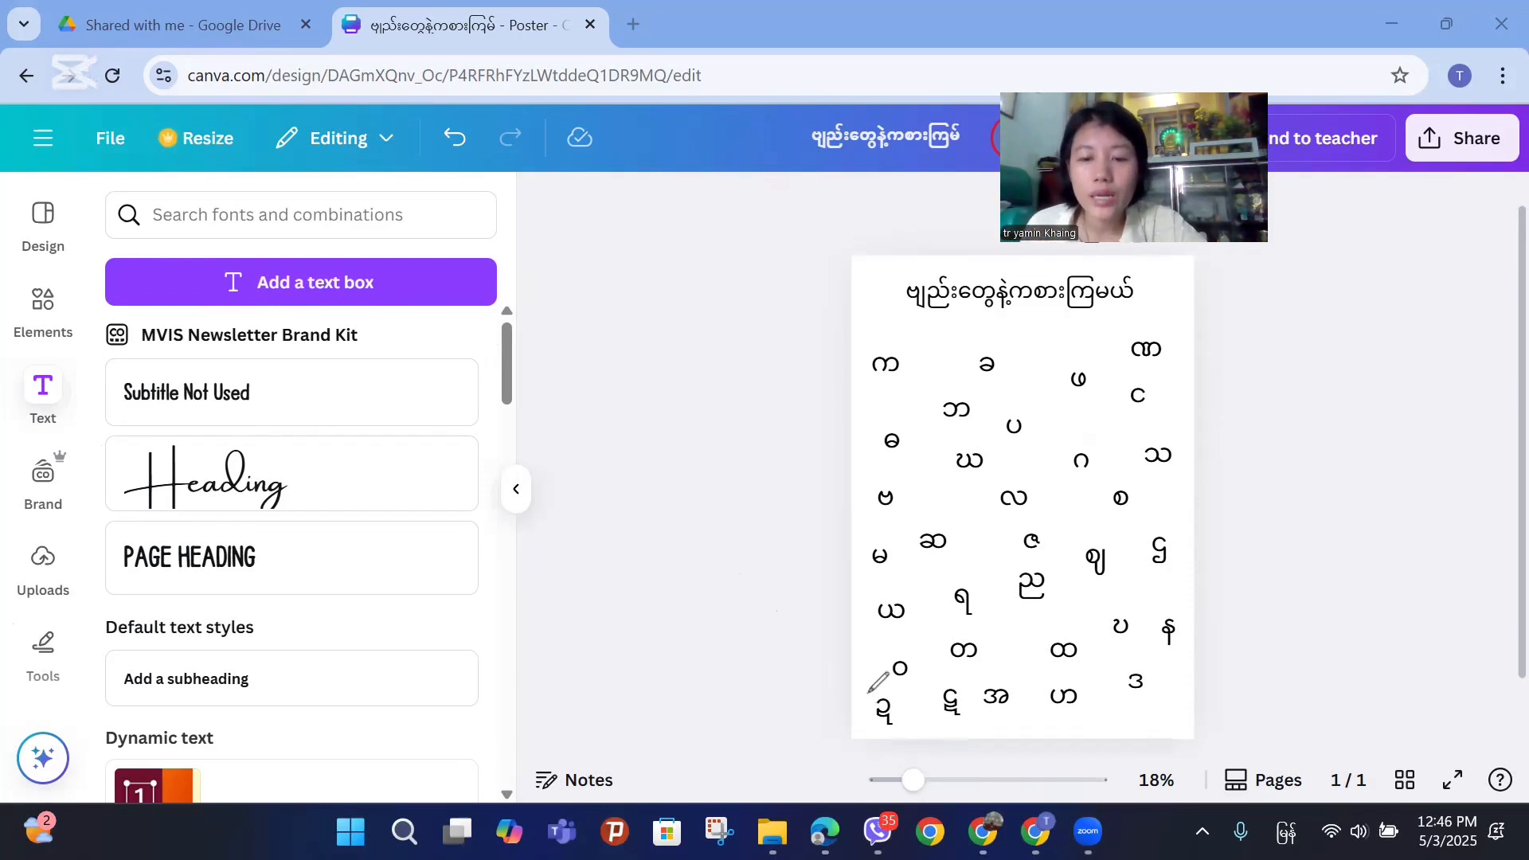
pyautogui.moveTo(965, 675)
pyautogui.mouseDown()
pyautogui.moveTo(1023, 674)
pyautogui.moveTo(1022, 724)
pyautogui.moveTo(957, 720)
pyautogui.moveTo(968, 675)
pyautogui.mouseUp()
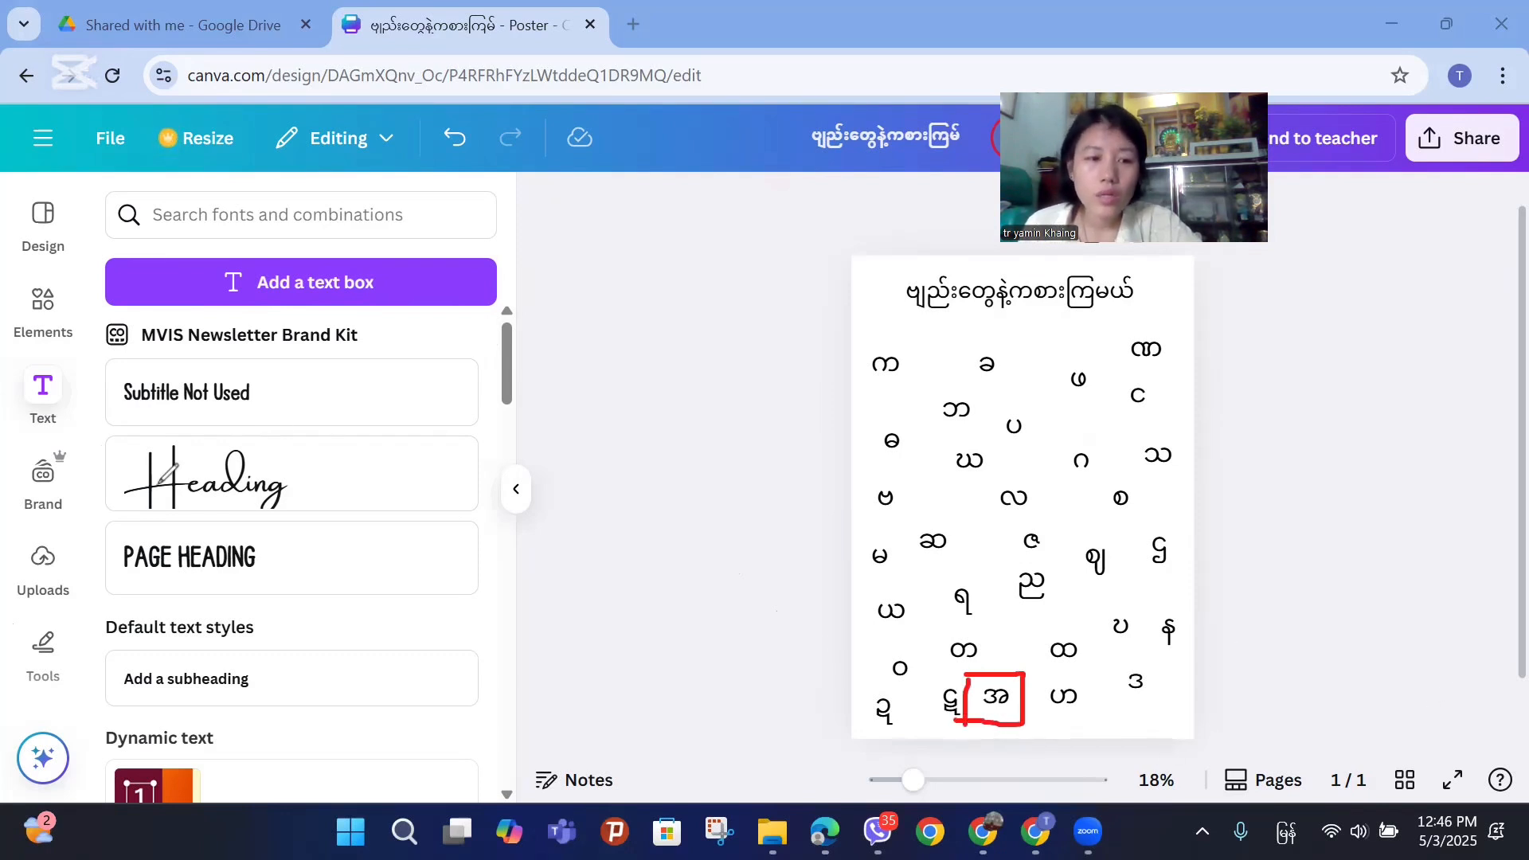
pyautogui.click(132, 557)
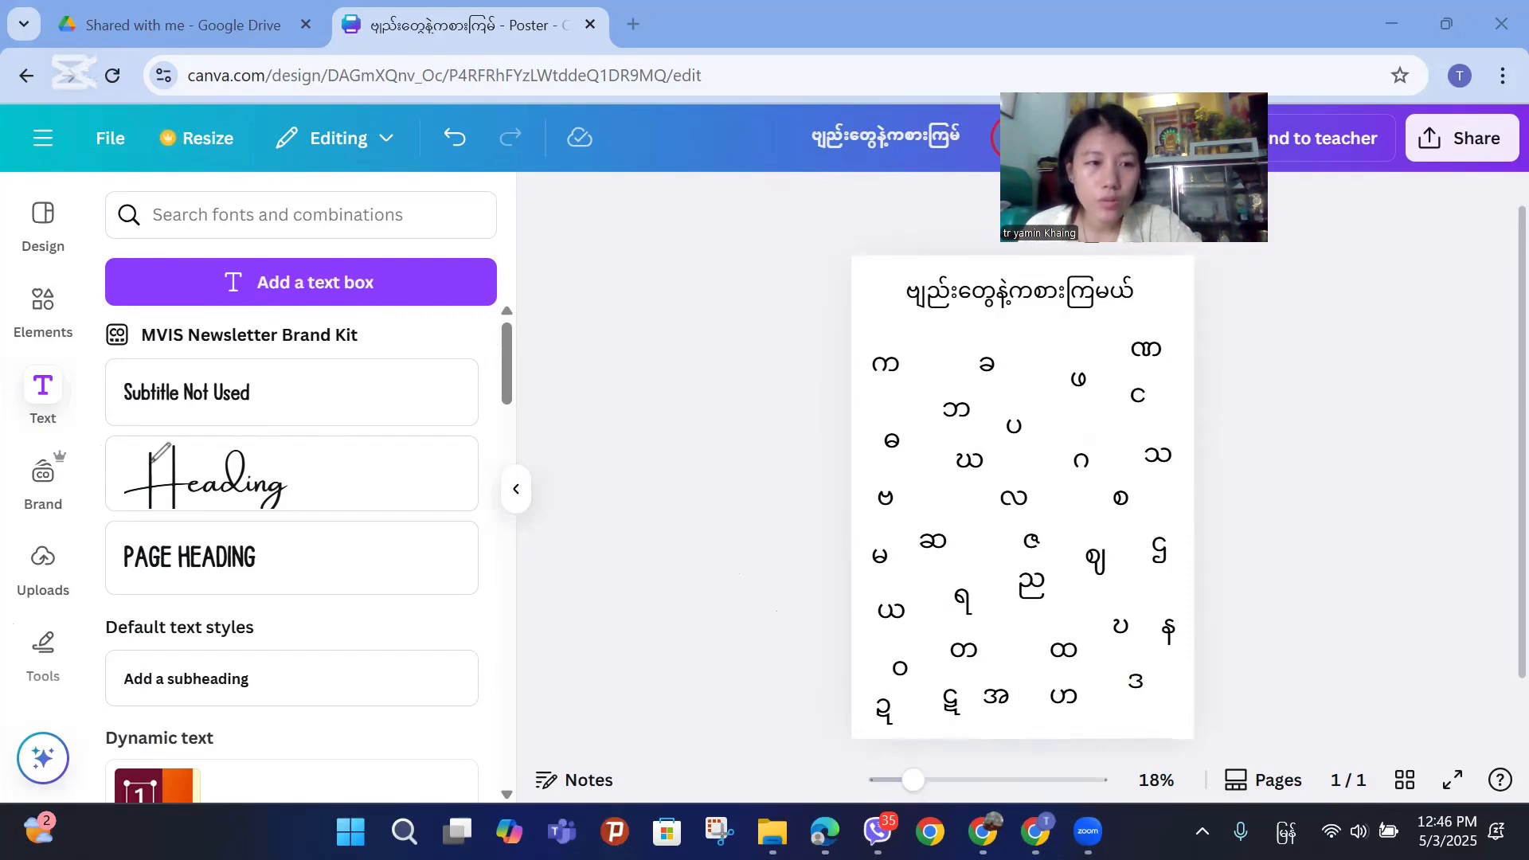
# Add a rounded square shape, shrink it, and place it over the letter အ at the bottom of the page
pyautogui.click(39, 312)
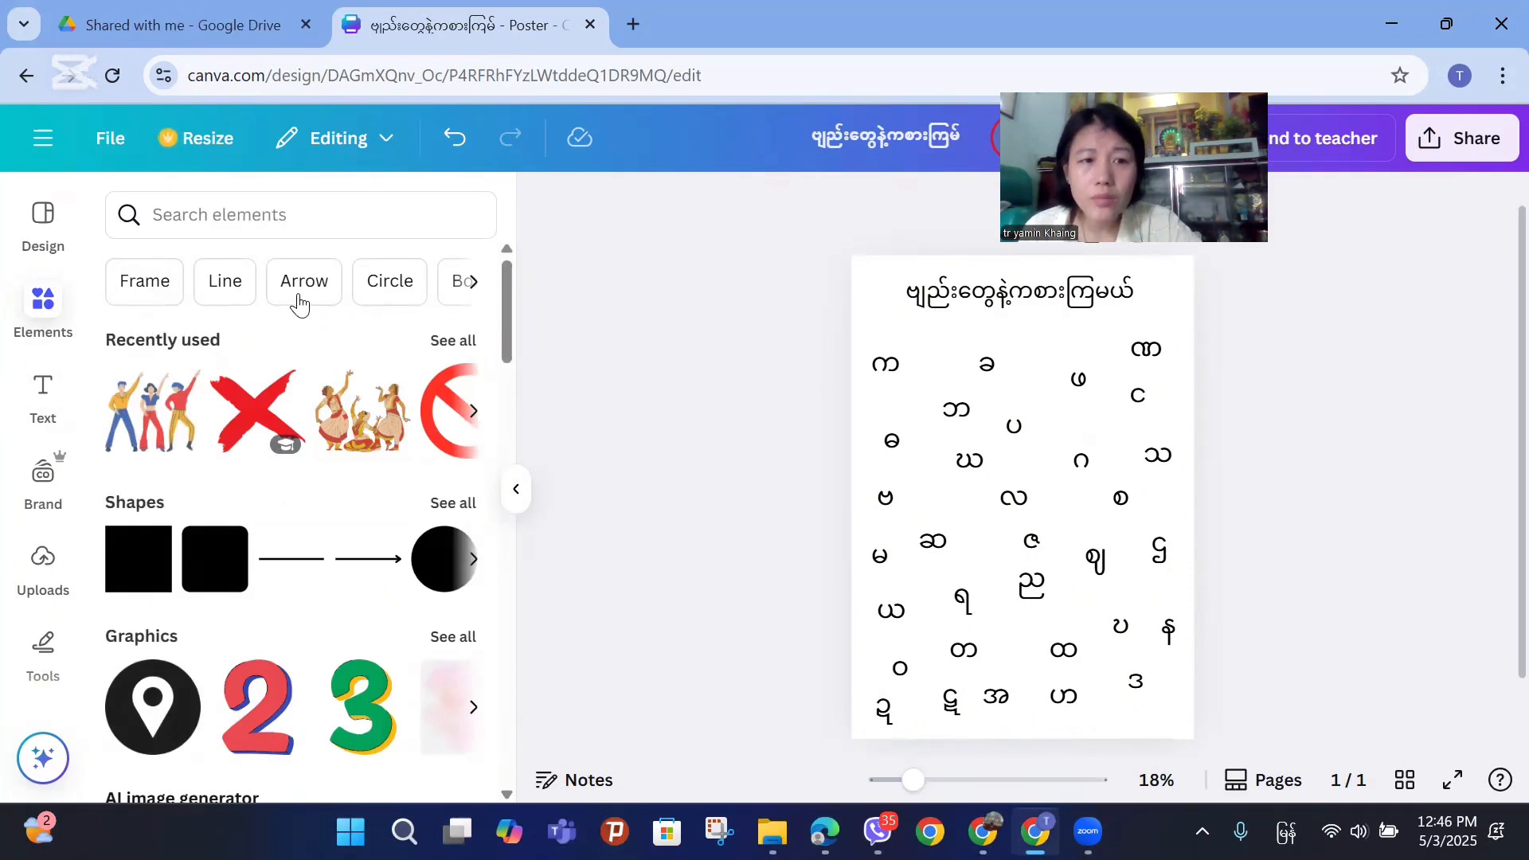
pyautogui.click(213, 572)
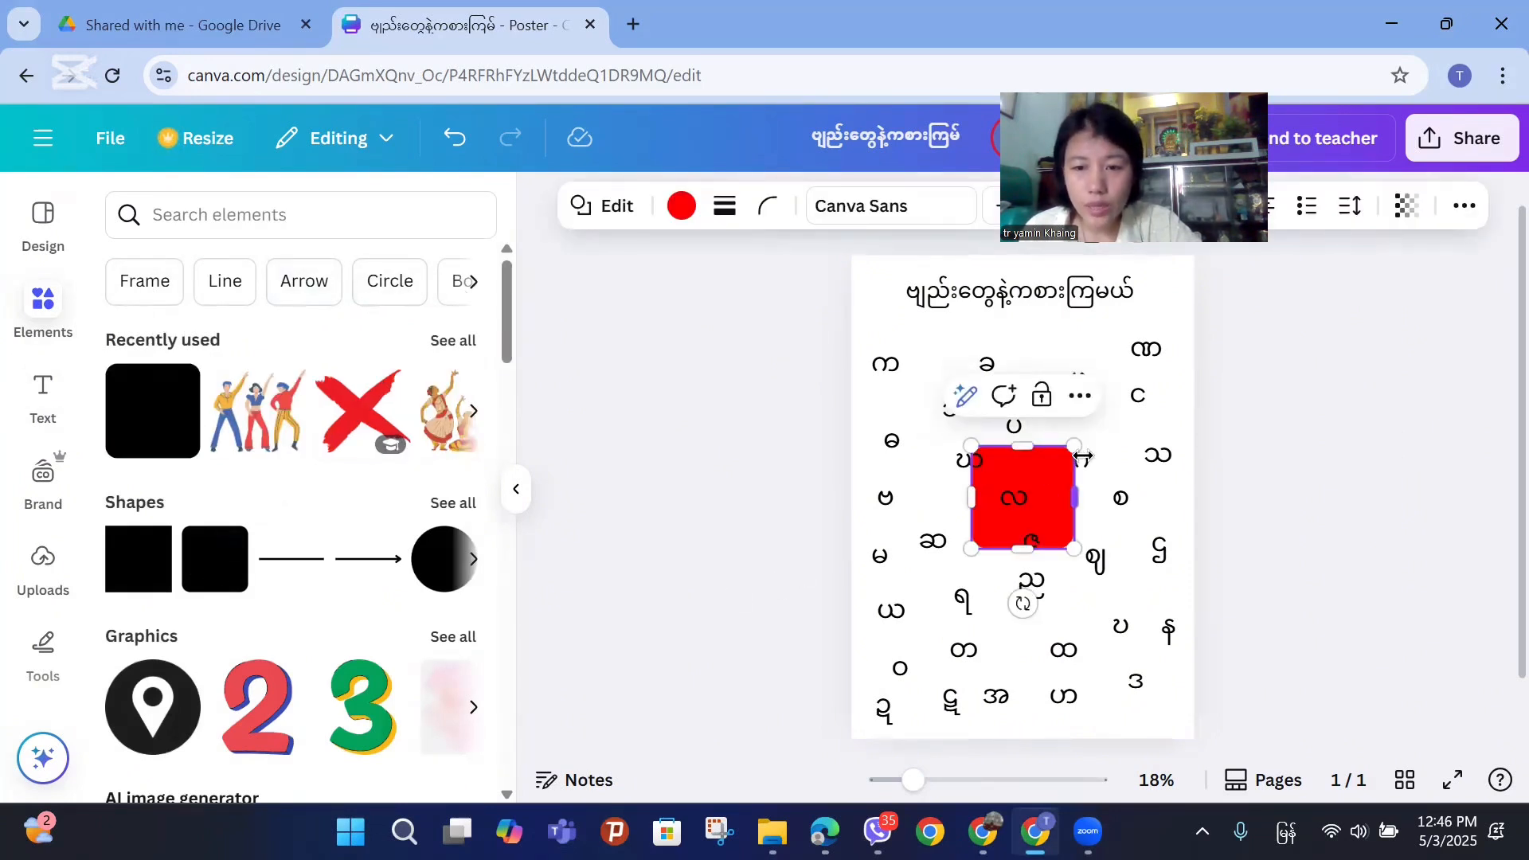
pyautogui.moveTo(1074, 445); pyautogui.dragTo(1023, 784)
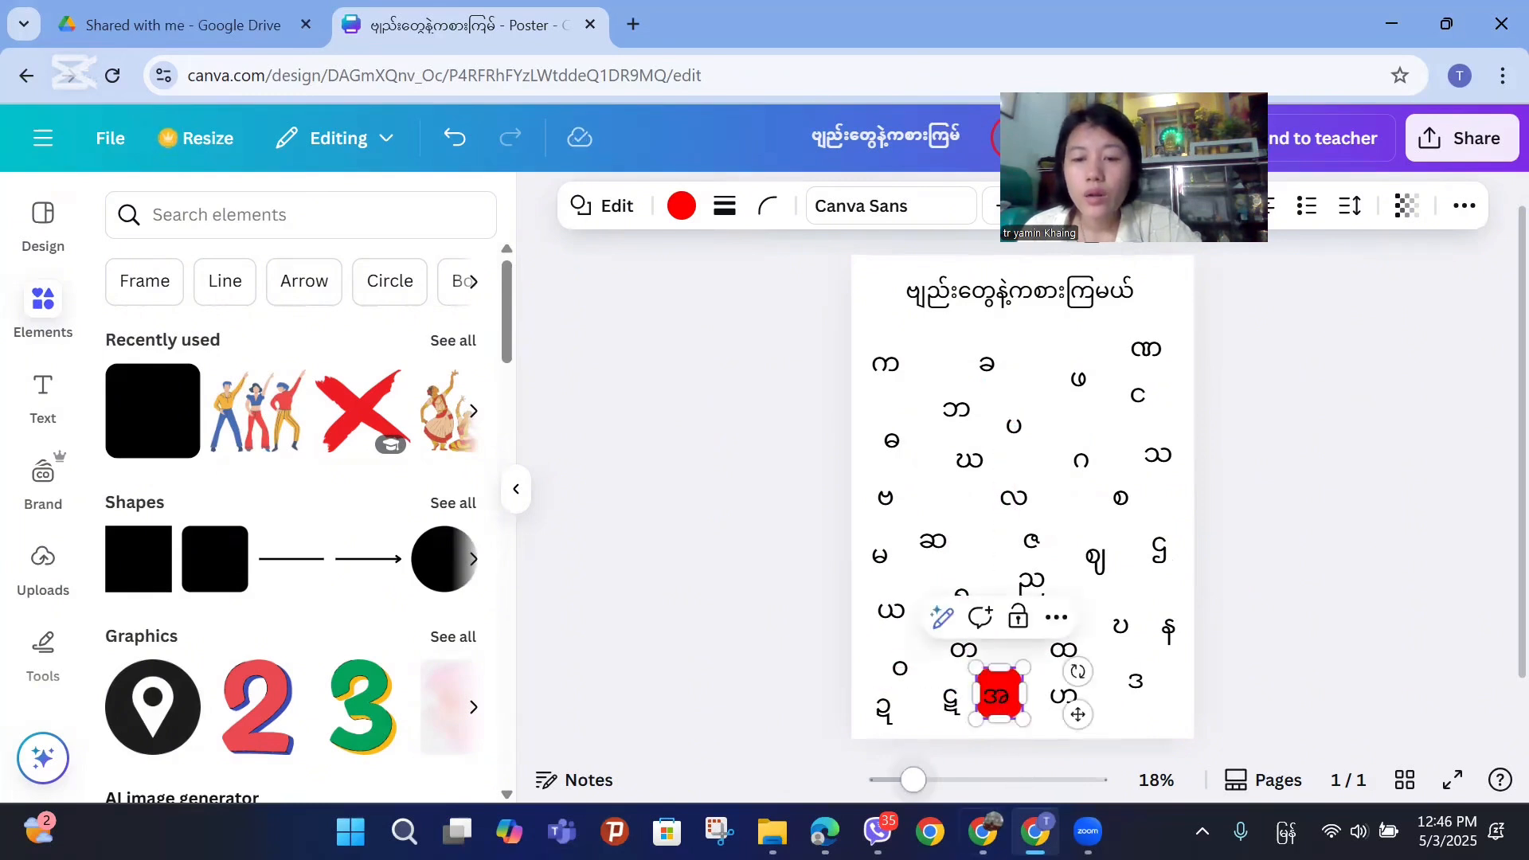
# Set the rounded square around အ to no fill color and give it a solid black border
pyautogui.click(681, 204)
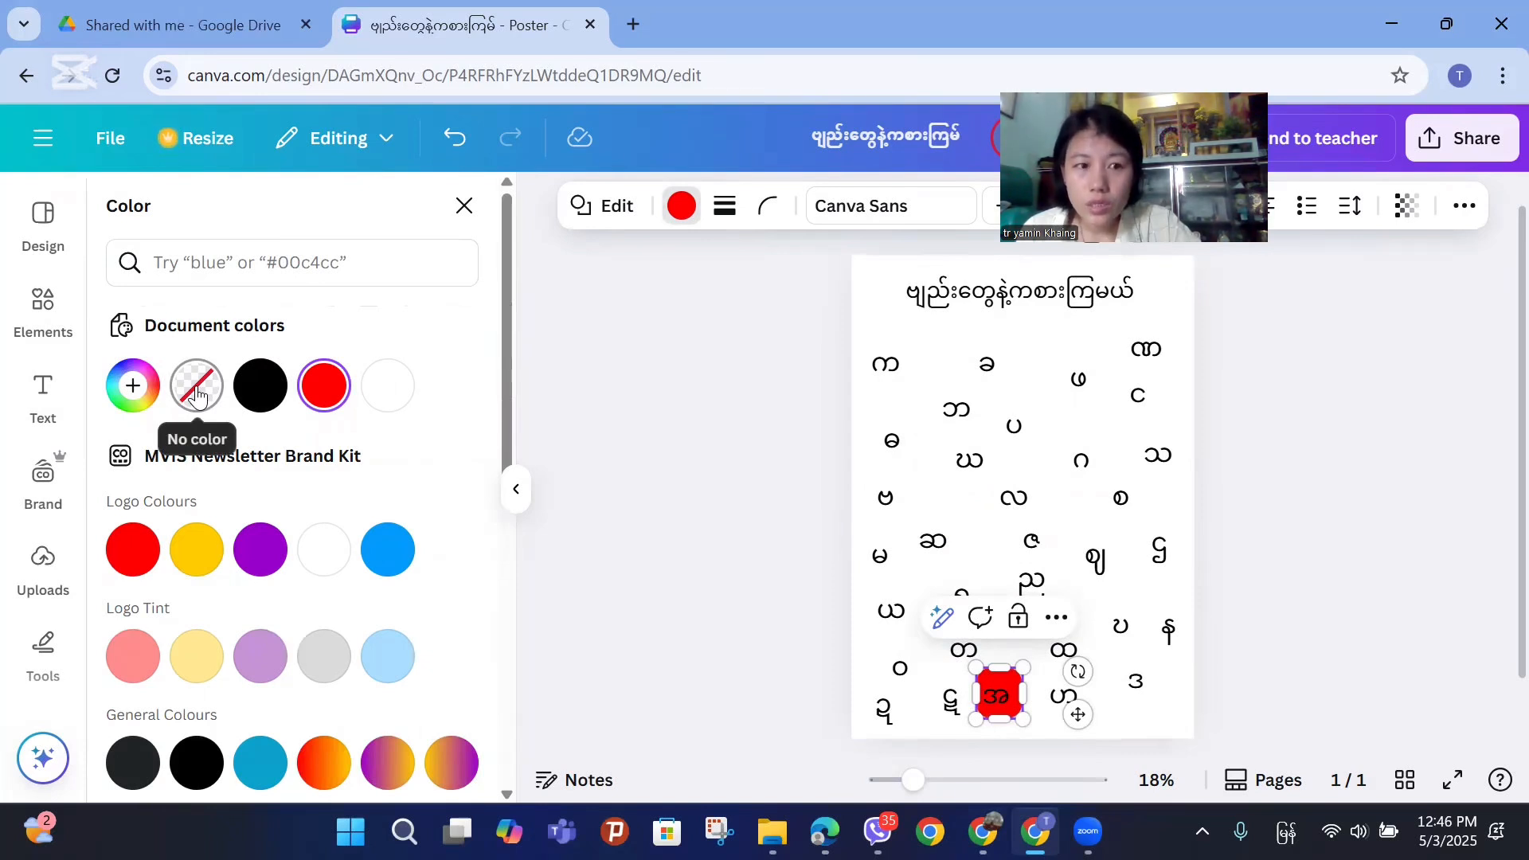
pyautogui.click(196, 396)
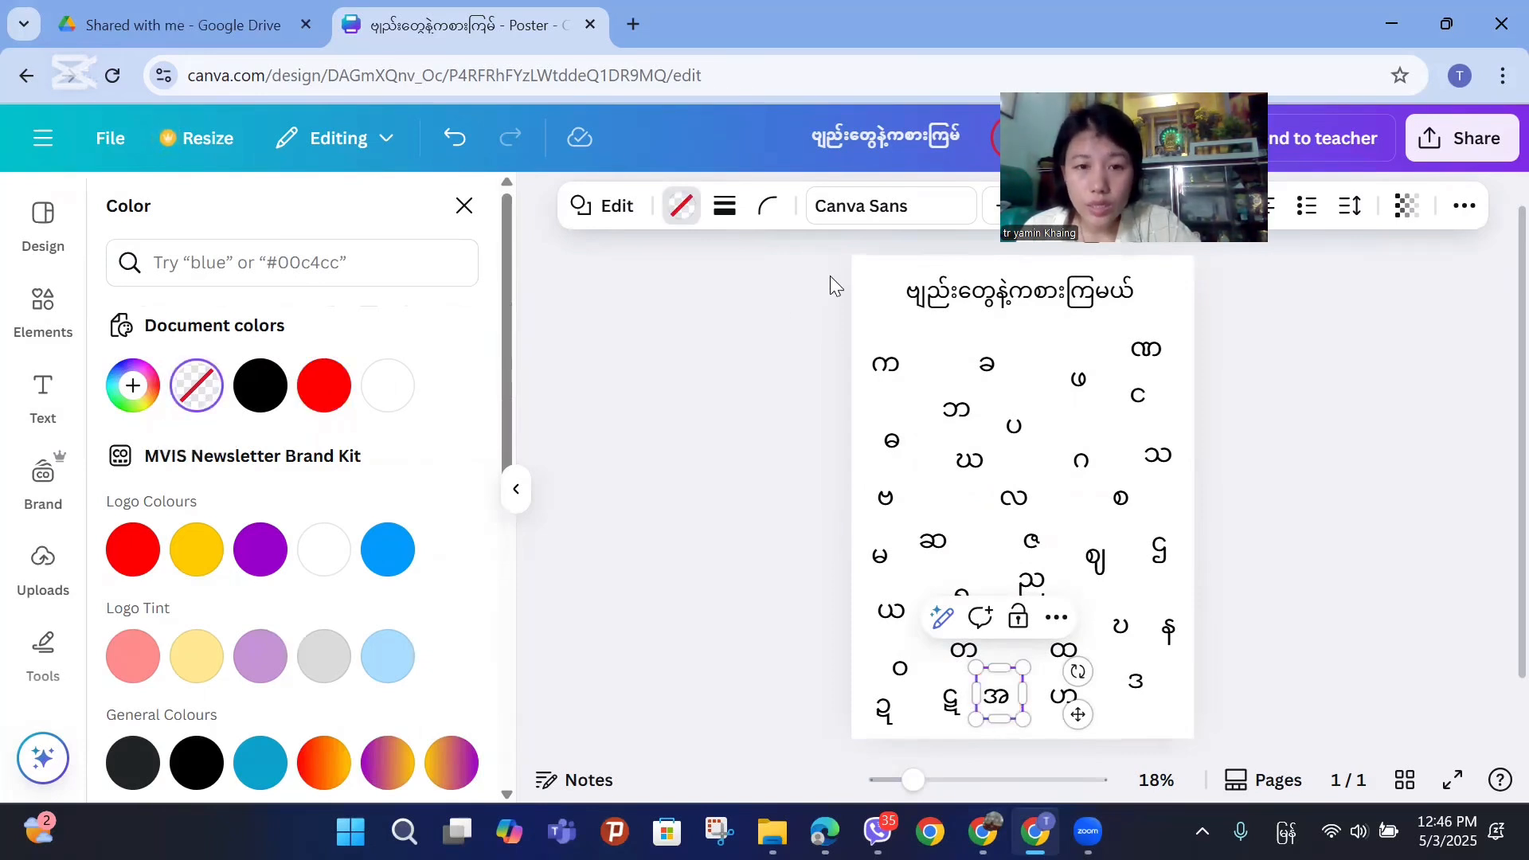
pyautogui.click(719, 209)
pyautogui.click(665, 288)
pyautogui.click(1289, 664)
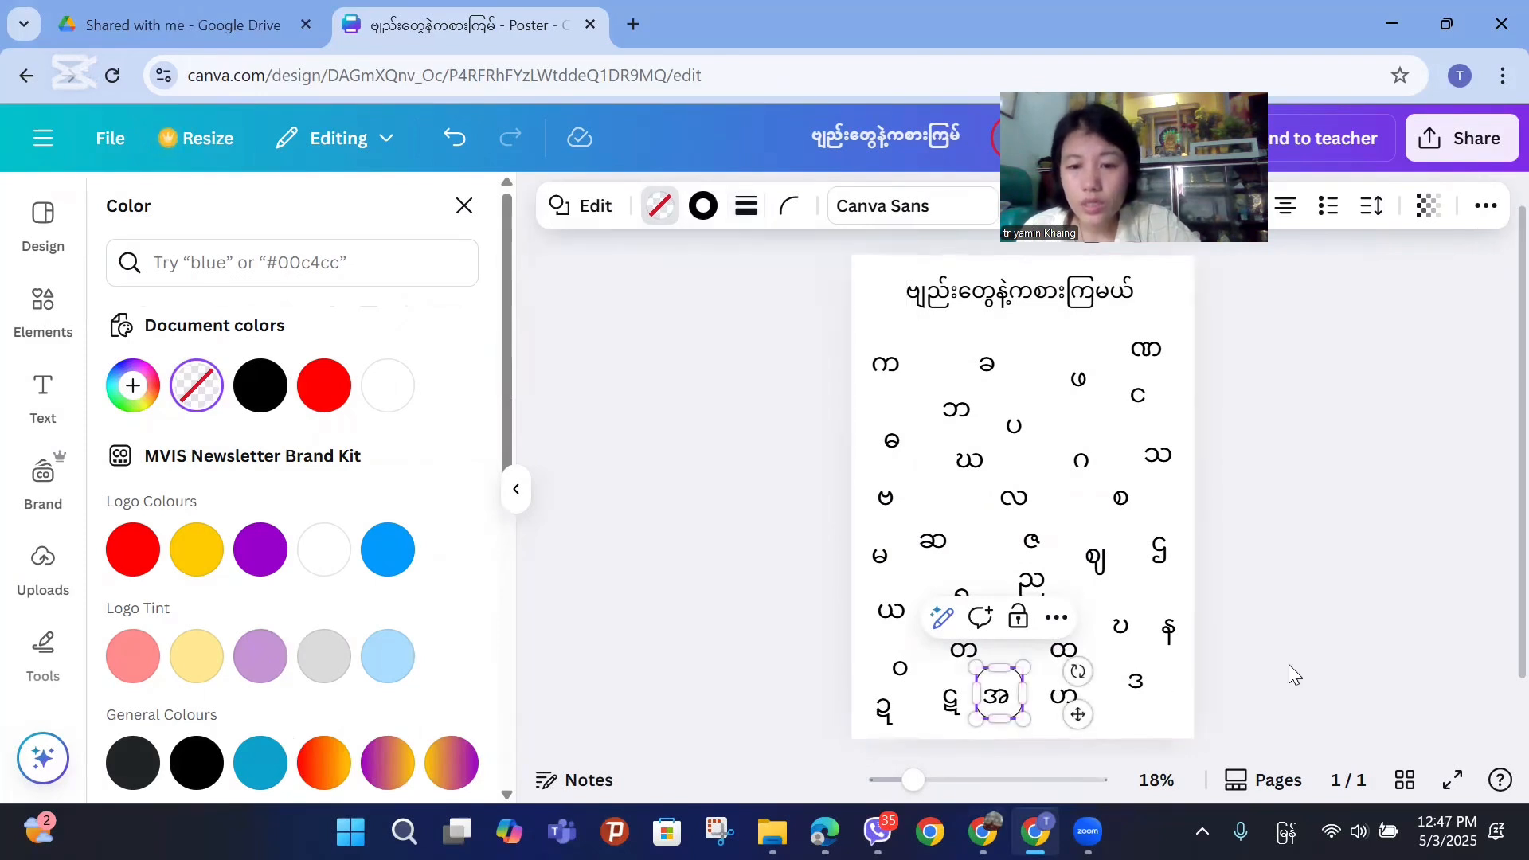
pyautogui.click(1136, 707)
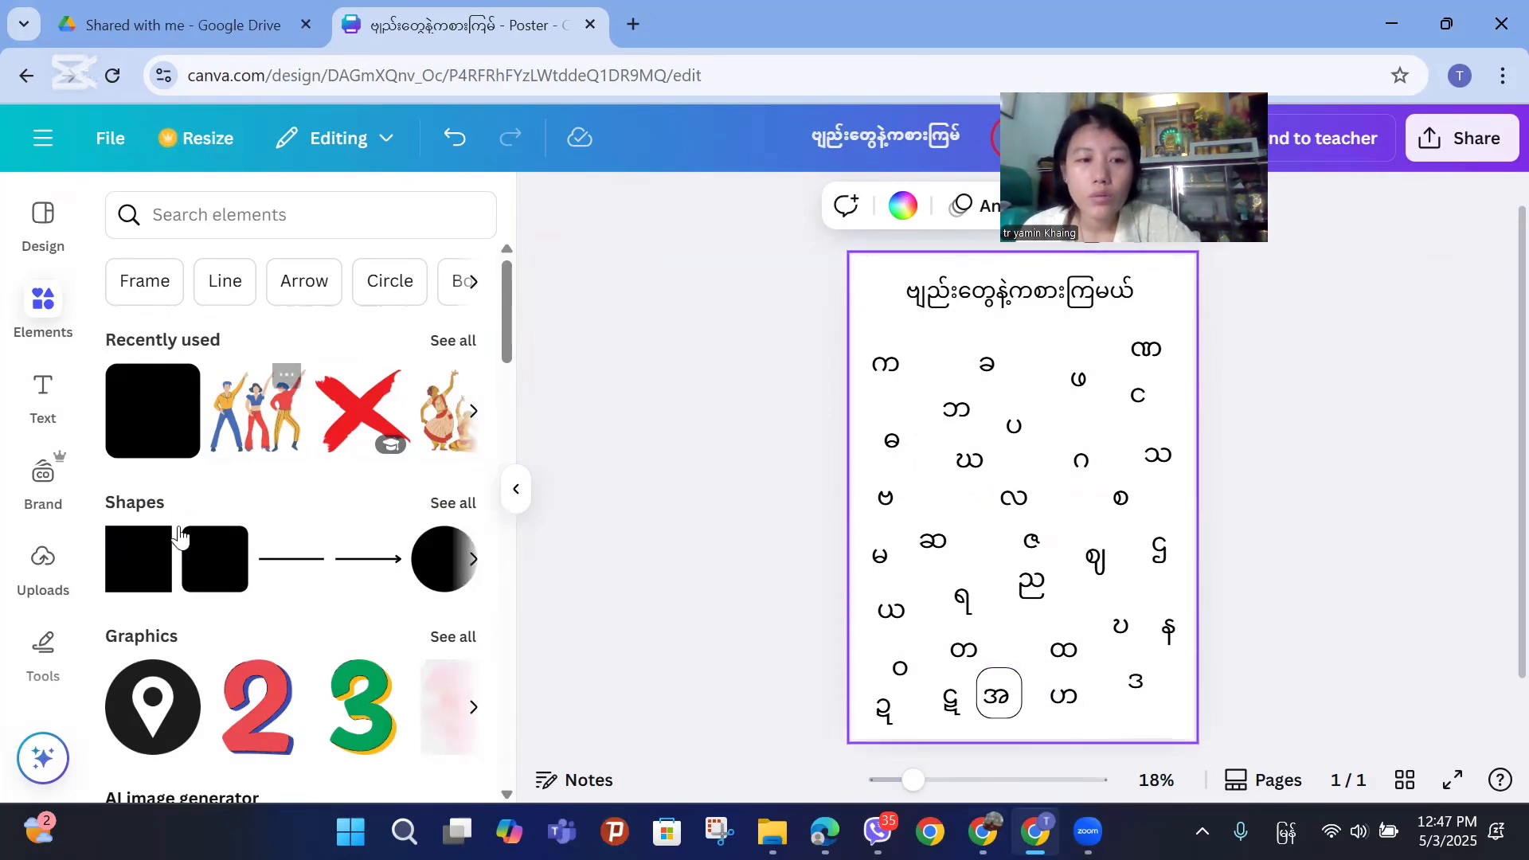
# Place another rounded square, reduced to letter size, over the letter က and set it to no fill color
pyautogui.click(156, 406)
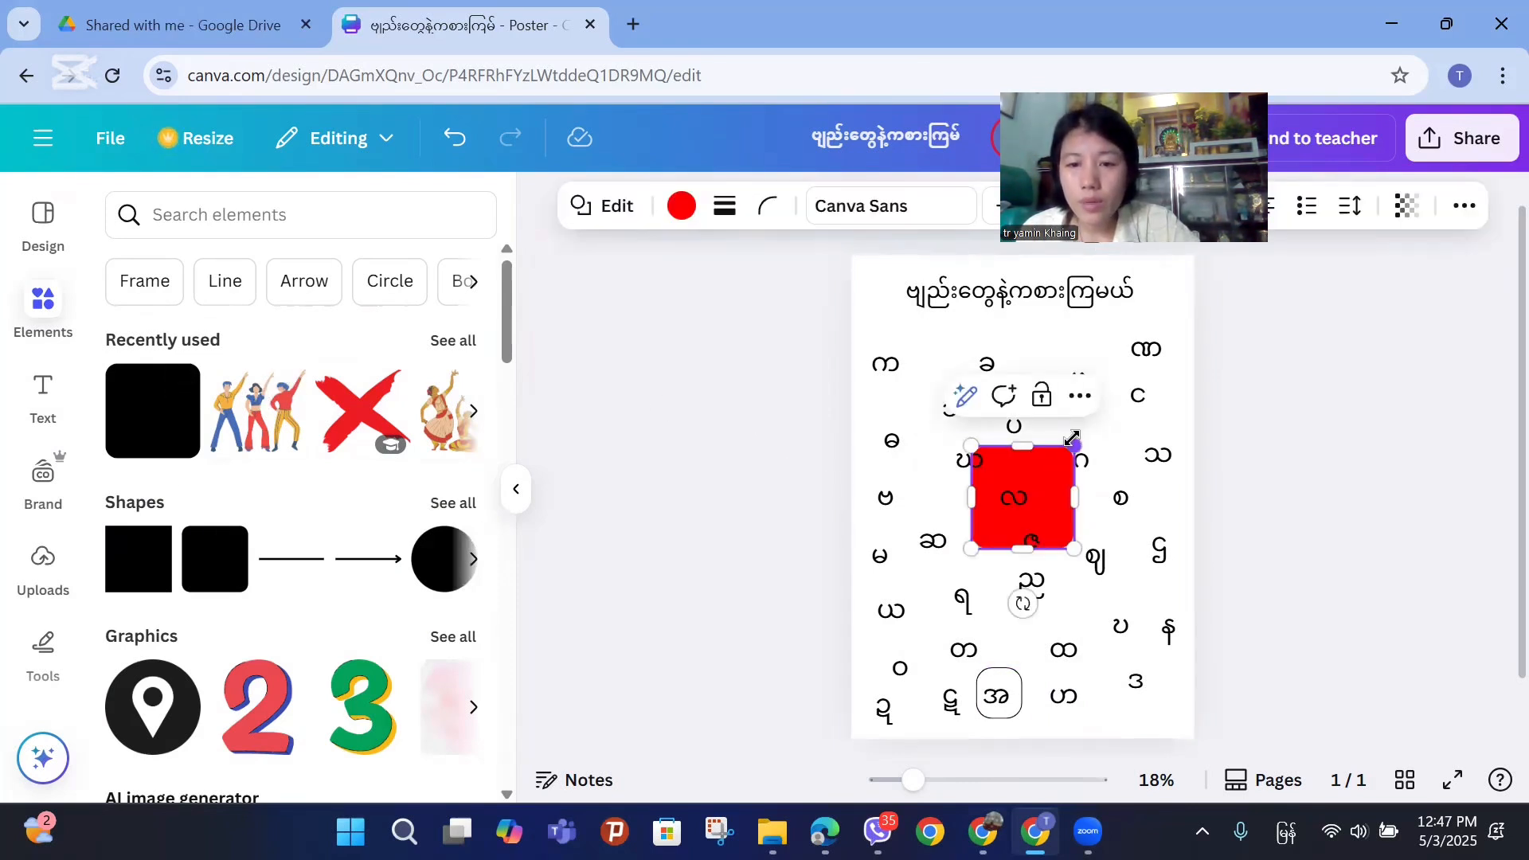
pyautogui.moveTo(1075, 443); pyautogui.dragTo(1032, 497)
pyautogui.moveTo(1015, 605); pyautogui.dragTo(908, 450)
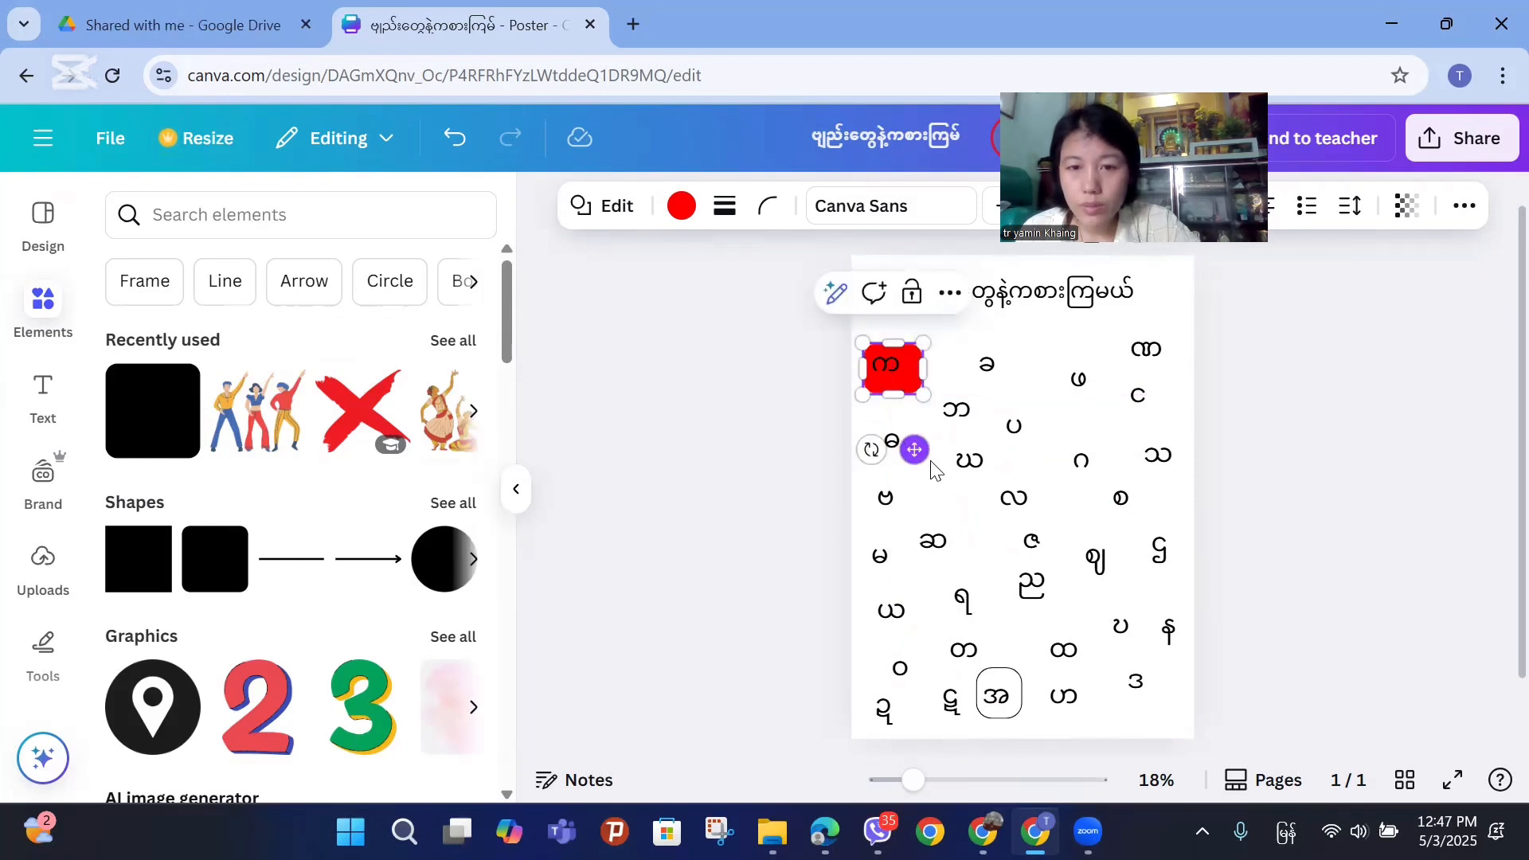
pyautogui.click(682, 209)
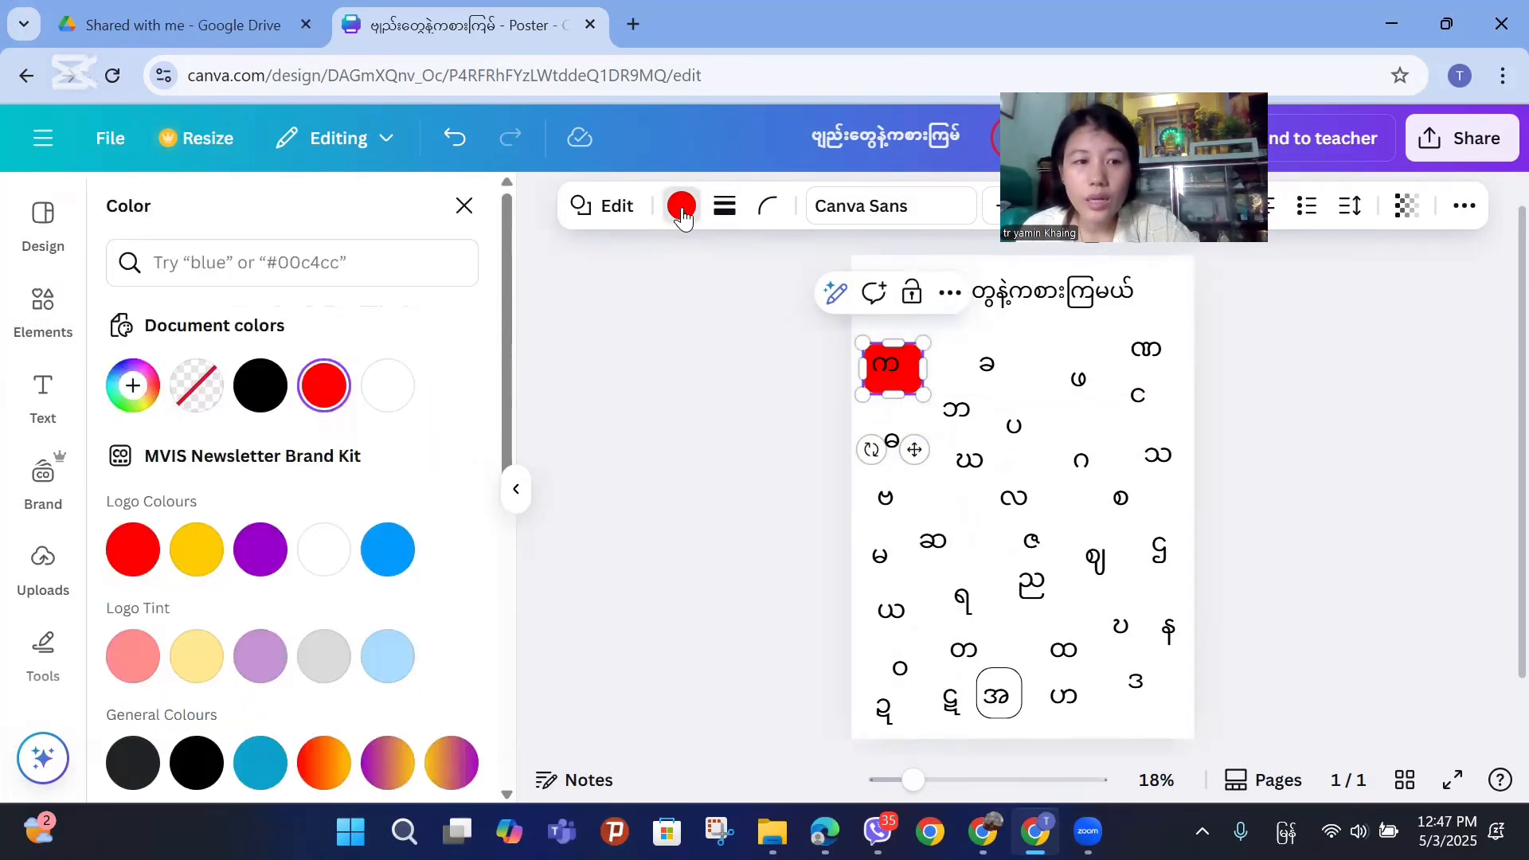
pyautogui.click(183, 402)
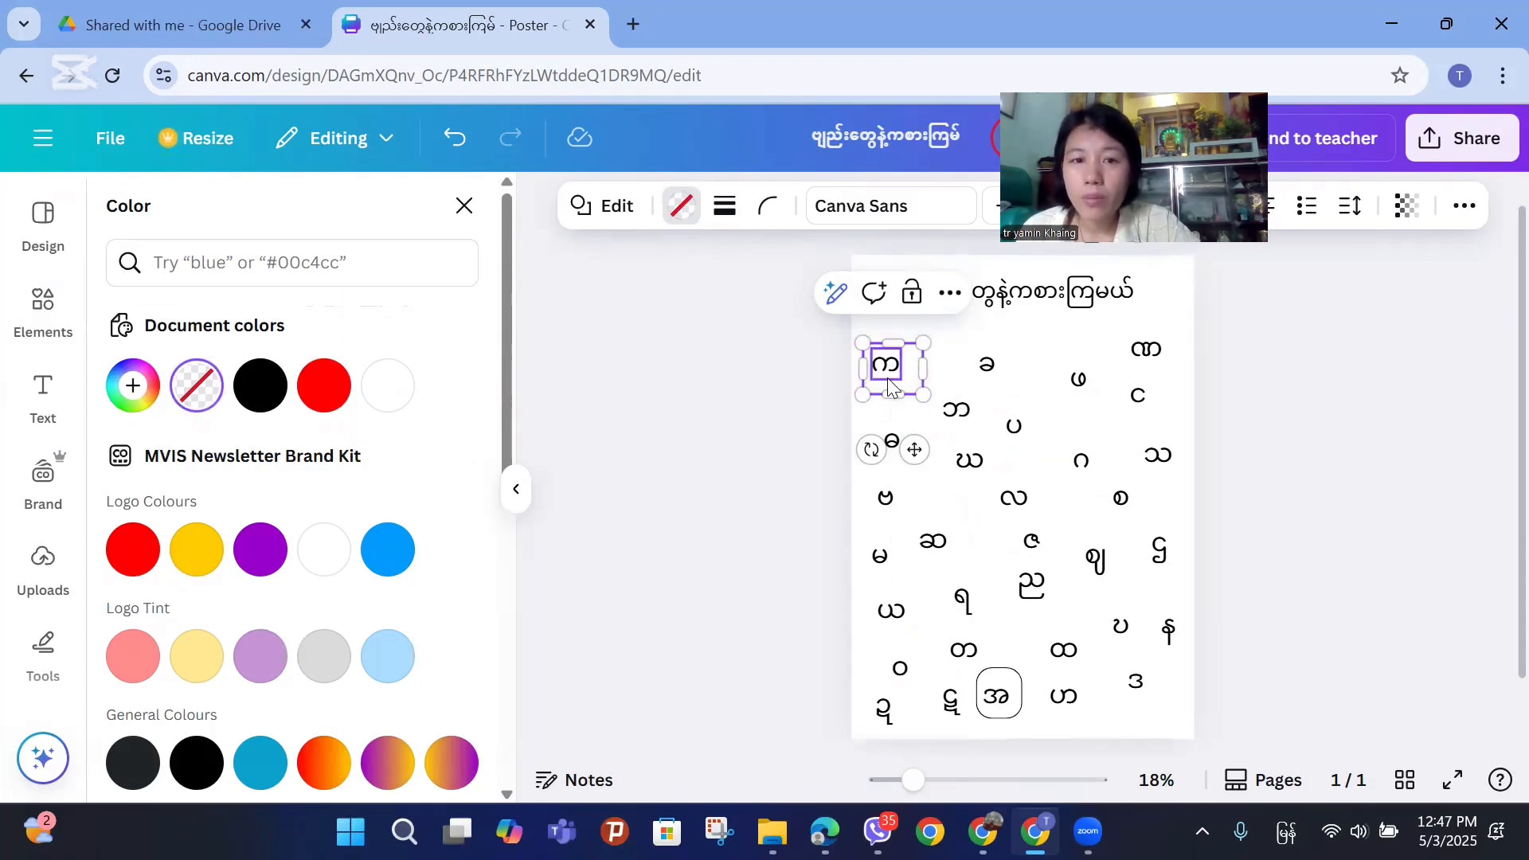
# Give the rounded square around the letter က a thin solid black border and deselect it
pyautogui.click(722, 209)
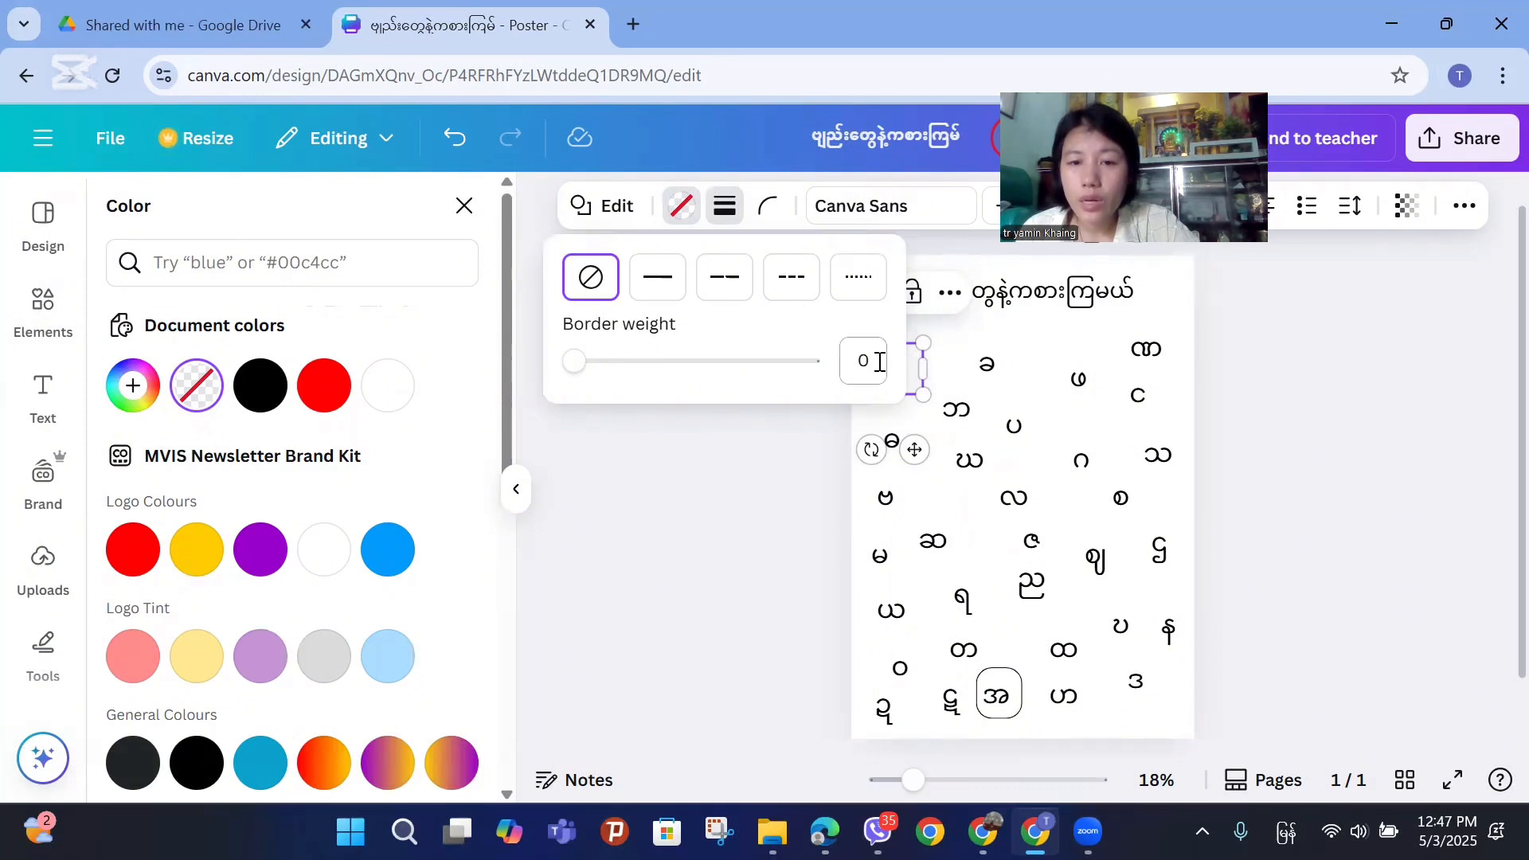
pyautogui.moveTo(575, 361); pyautogui.dragTo(587, 367)
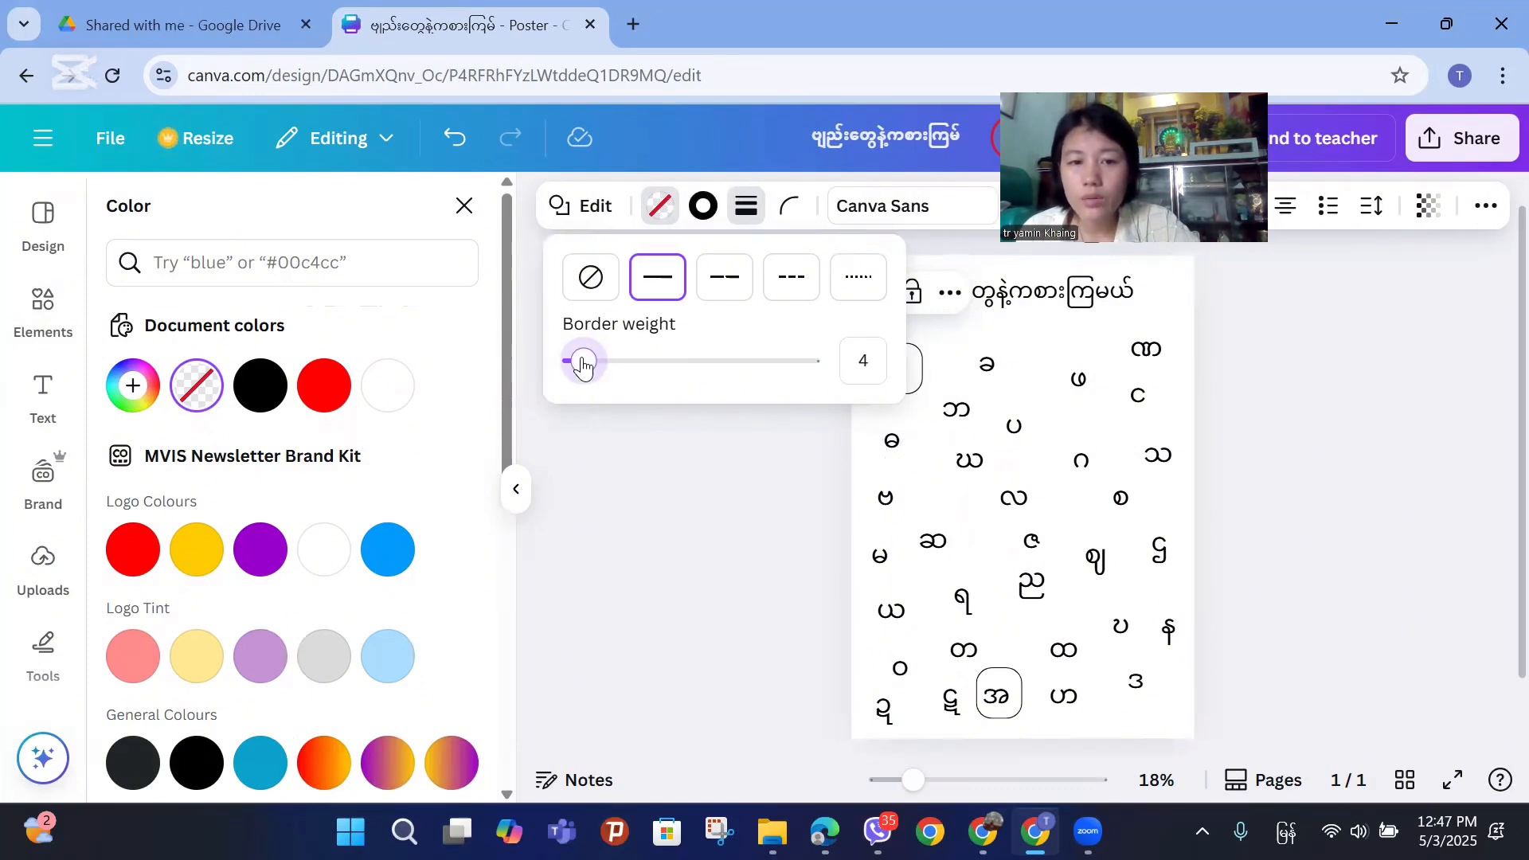
pyautogui.moveTo(580, 363); pyautogui.dragTo(578, 364)
pyautogui.click(1394, 442)
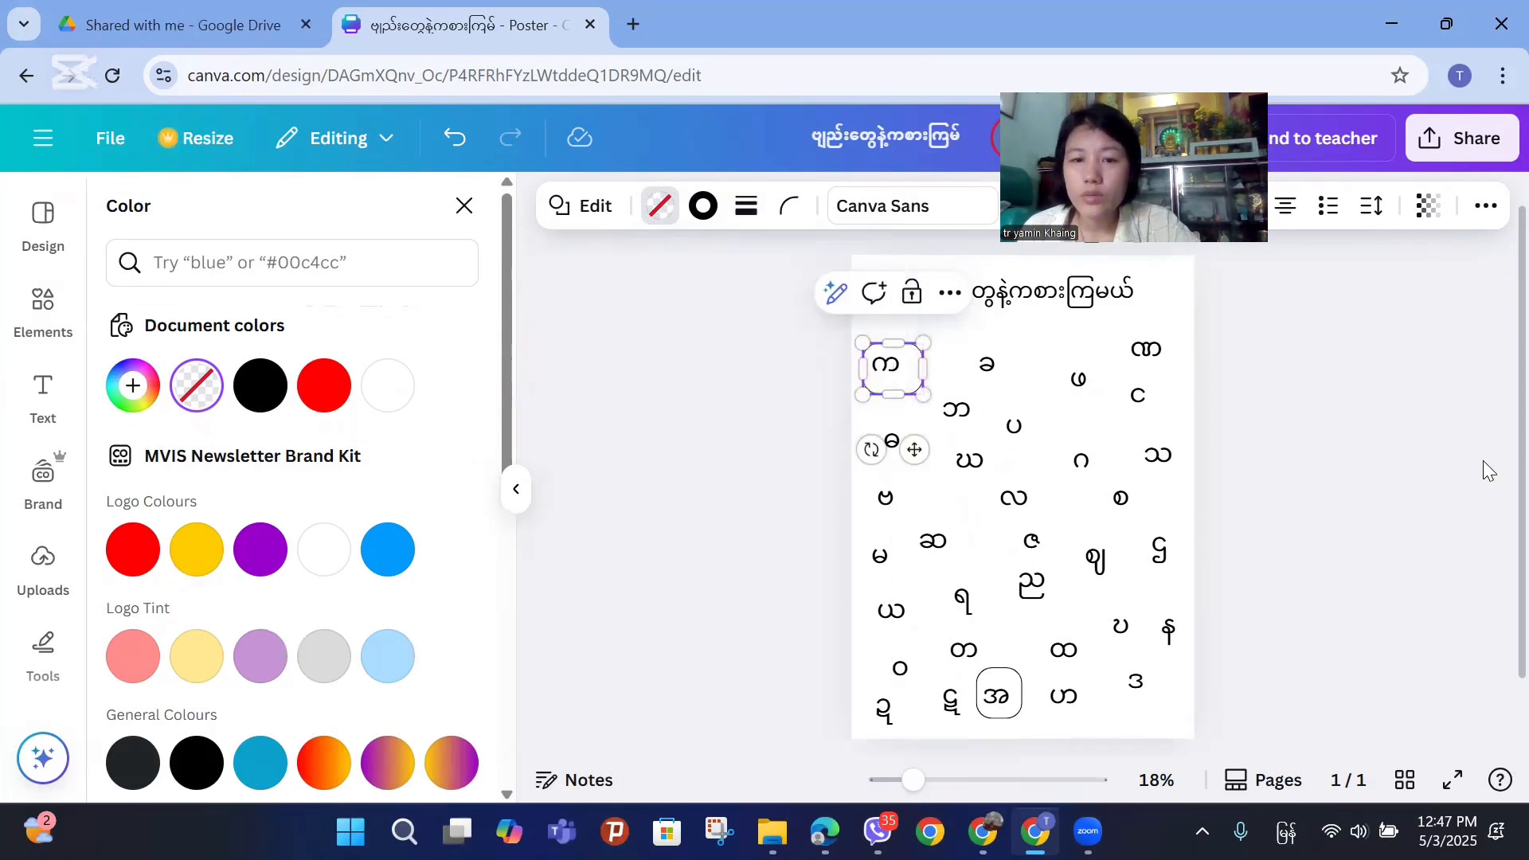
pyautogui.click(1191, 416)
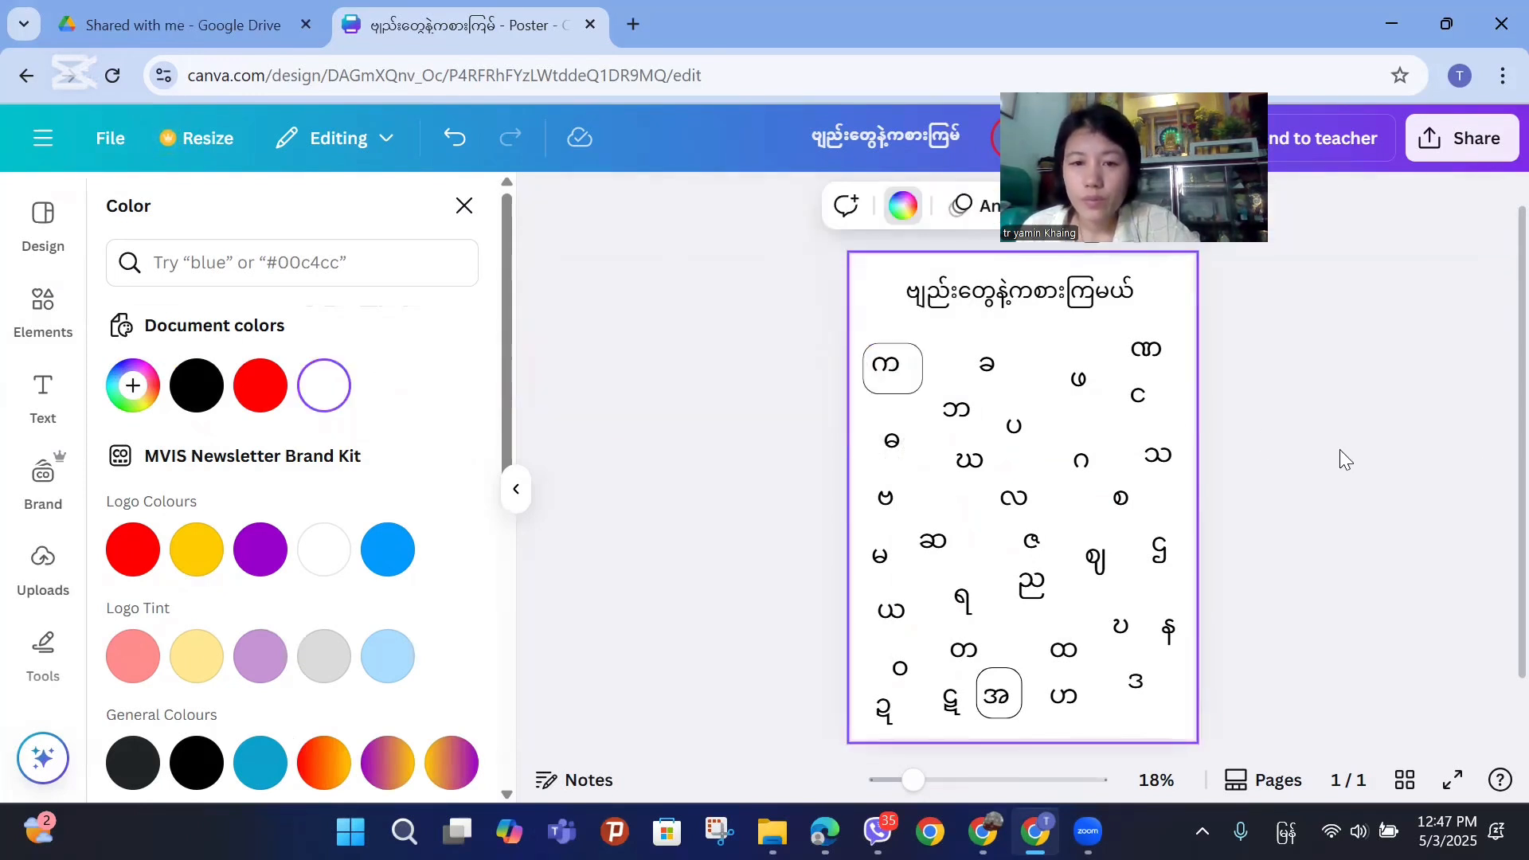
pyautogui.doubleClick(914, 371)
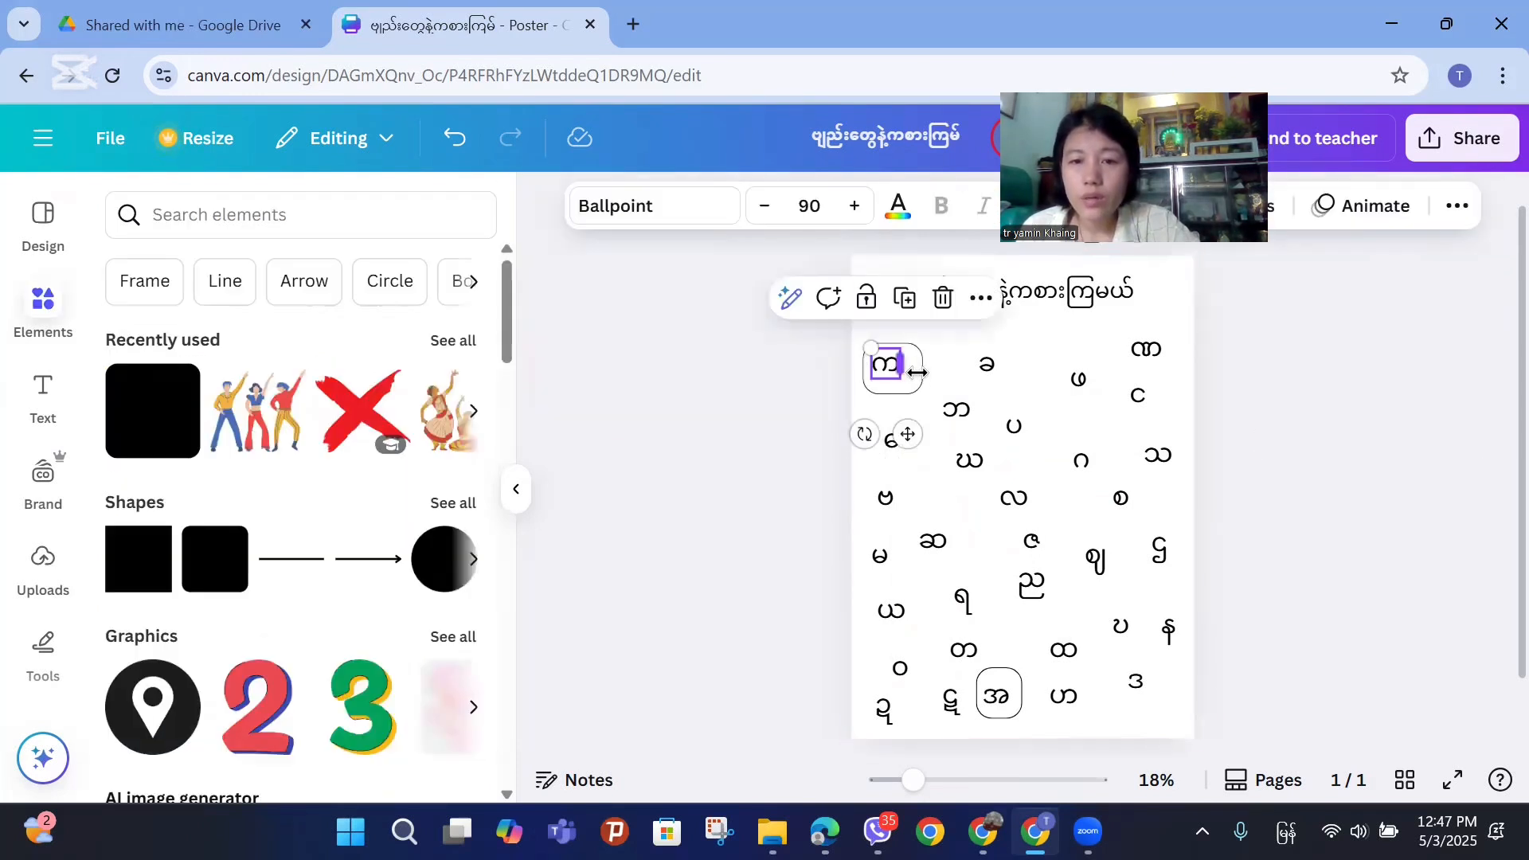
pyautogui.click(1160, 324)
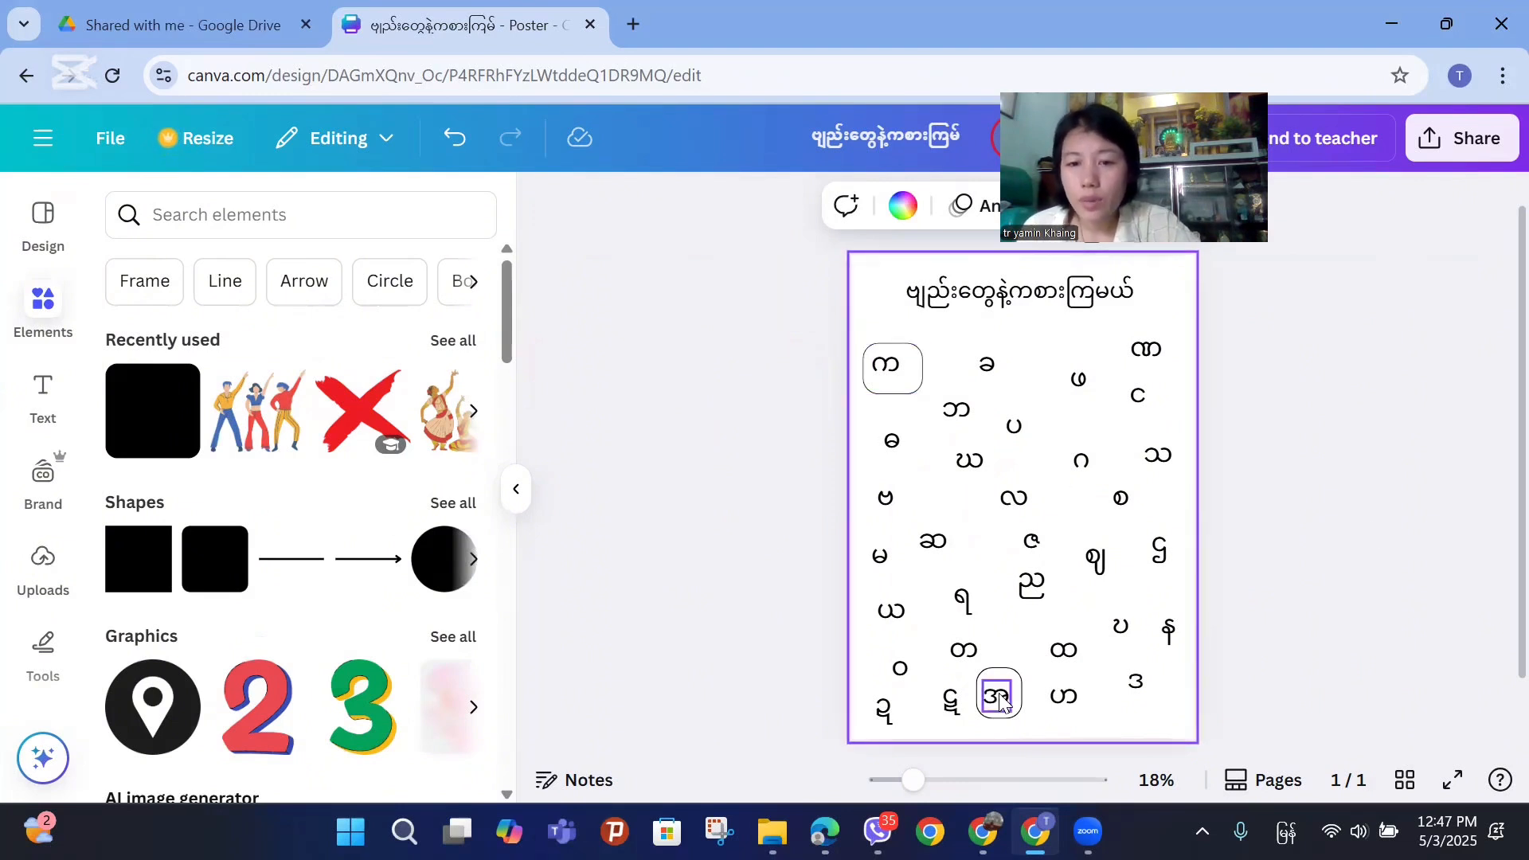